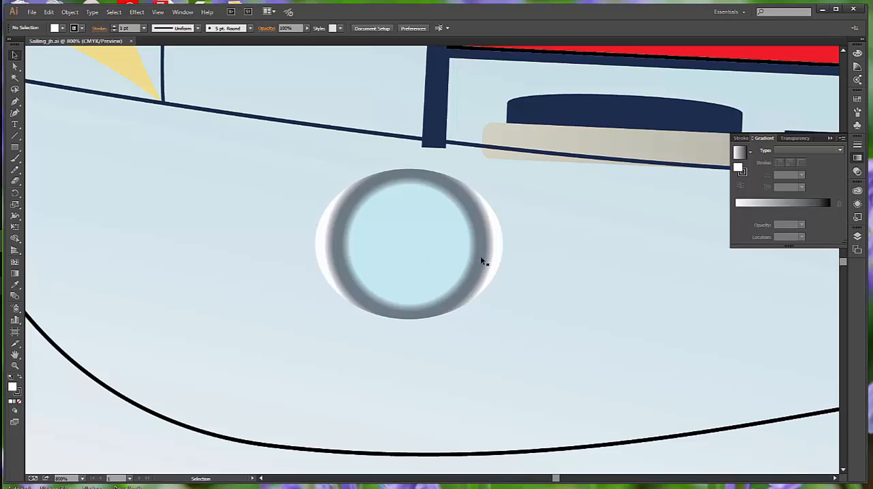
Select the porthole ellipse on the boat's hull and examine the colour stops of its radial gradient
{"action": "left_click", "coordinate": [481, 261]}
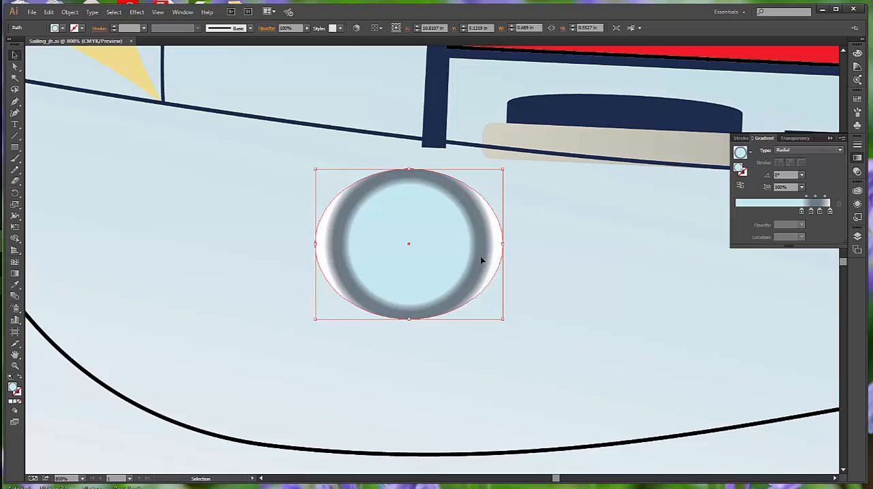
{"action": "left_click", "coordinate": [802, 212]}
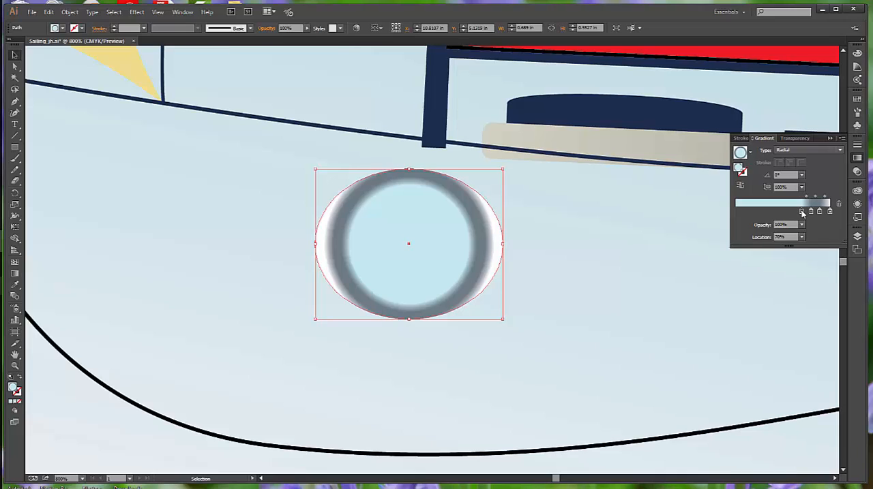
{"action": "left_click", "coordinate": [810, 212]}
{"action": "double_click", "coordinate": [820, 213]}
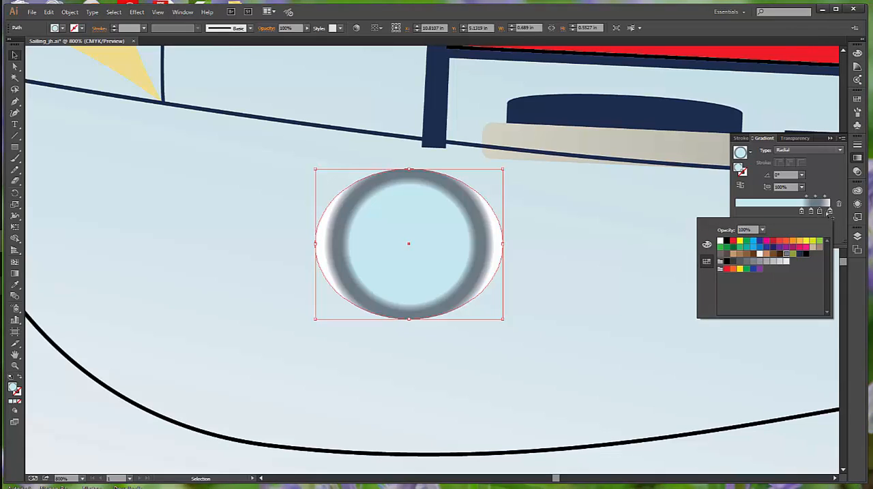
{"action": "left_click", "coordinate": [827, 172]}
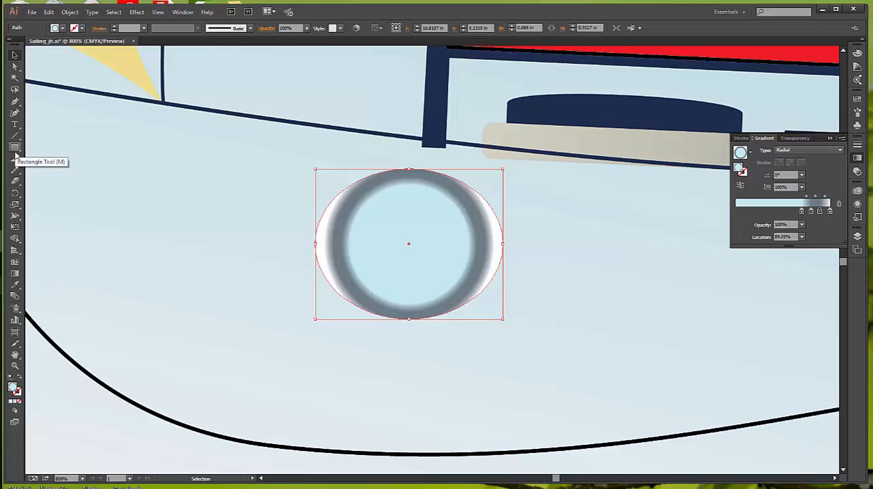
Extend the porthole's radial gradient to the ellipse's right edge and set the gradient's aspect ratio to 80%
{"action": "left_click", "coordinate": [15, 274]}
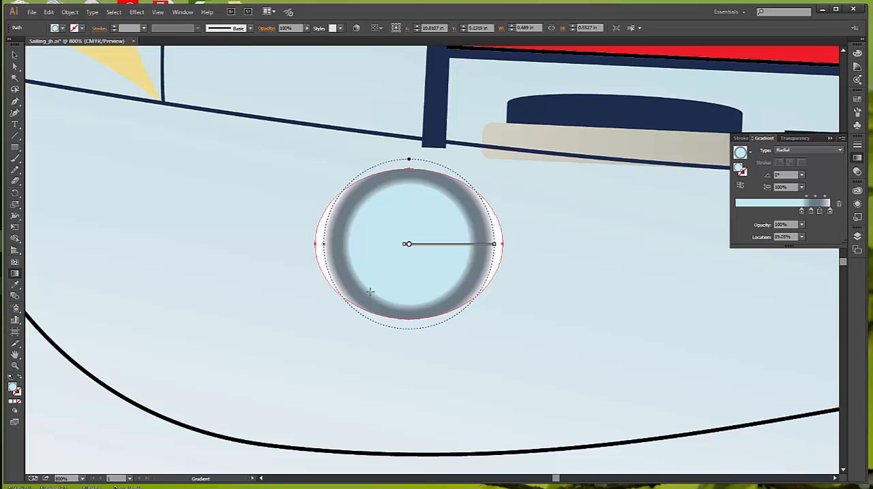
{"action": "mouse_move", "coordinate": [471, 248]}
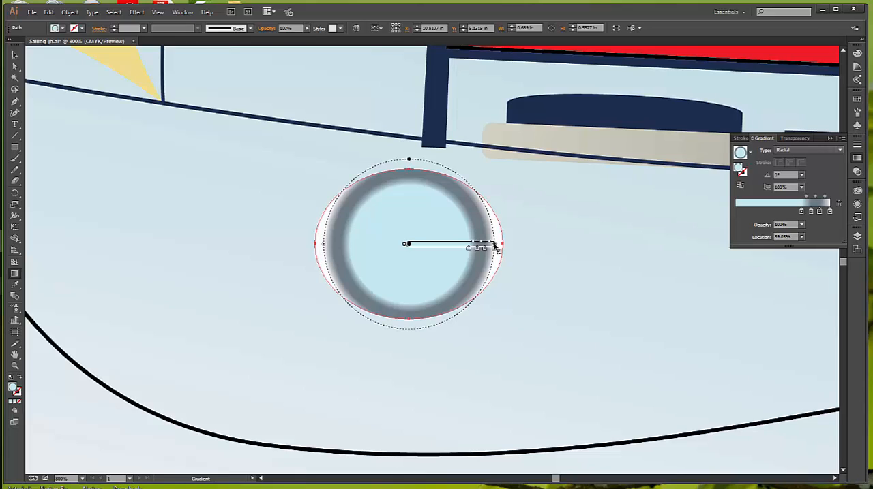
{"action": "left_click_drag", "start_coordinate": [494, 245], "coordinate": [502, 245]}
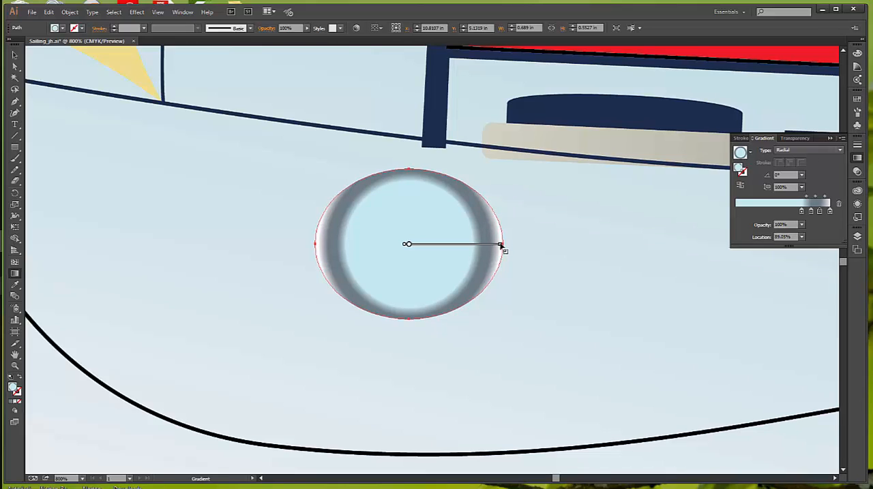
{"action": "left_click_drag", "start_coordinate": [501, 245], "coordinate": [503, 244]}
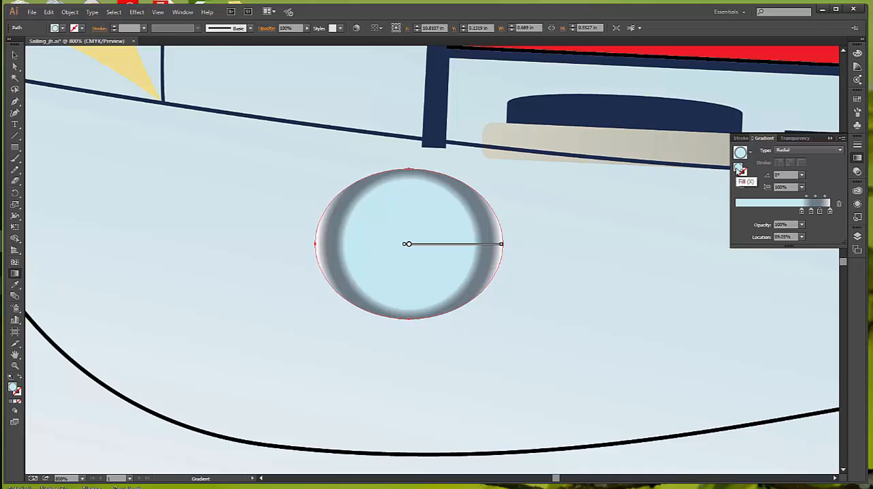
{"action": "left_click", "coordinate": [801, 187]}
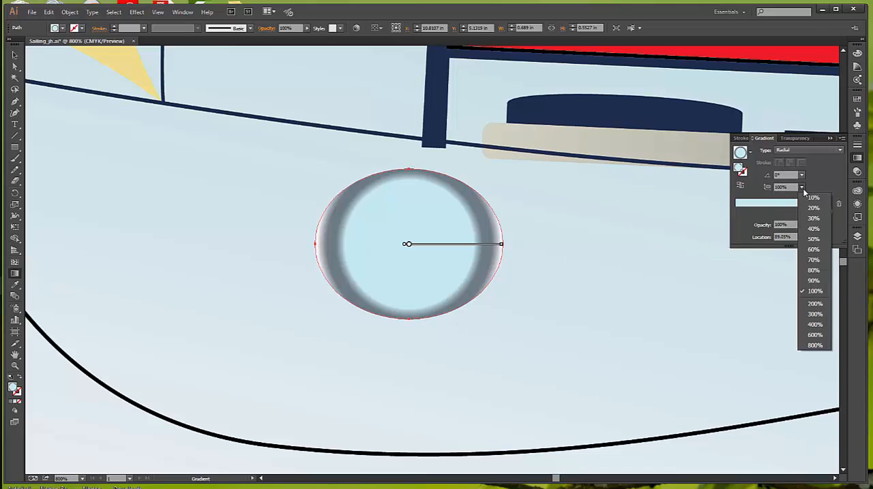
{"action": "left_click", "coordinate": [813, 271]}
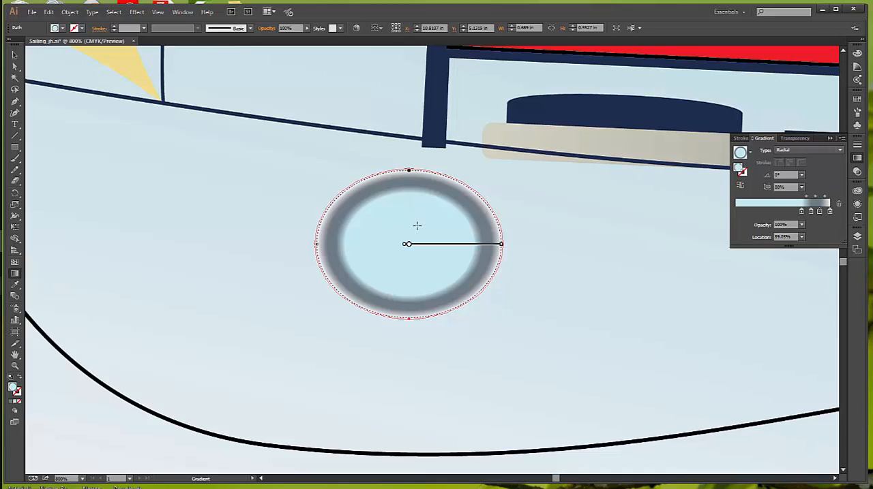
Try shifting the centre, end point and focal point of the porthole's gradient, and undo these changes
{"action": "mouse_move", "coordinate": [439, 248]}
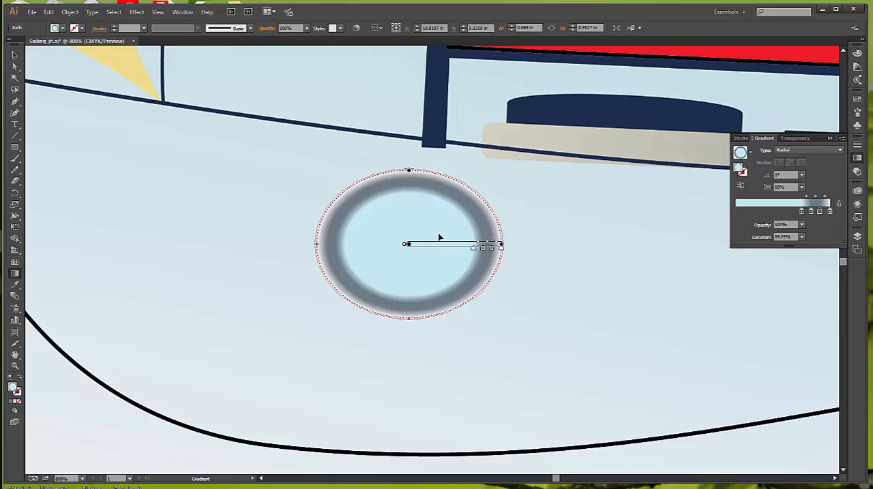
{"action": "left_click_drag", "start_coordinate": [428, 245], "coordinate": [428, 244]}
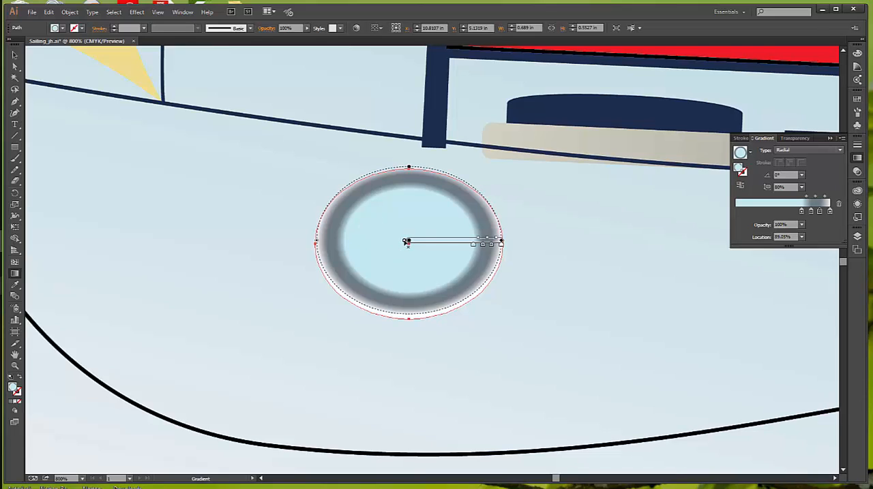
{"action": "left_click_drag", "start_coordinate": [405, 242], "coordinate": [386, 243]}
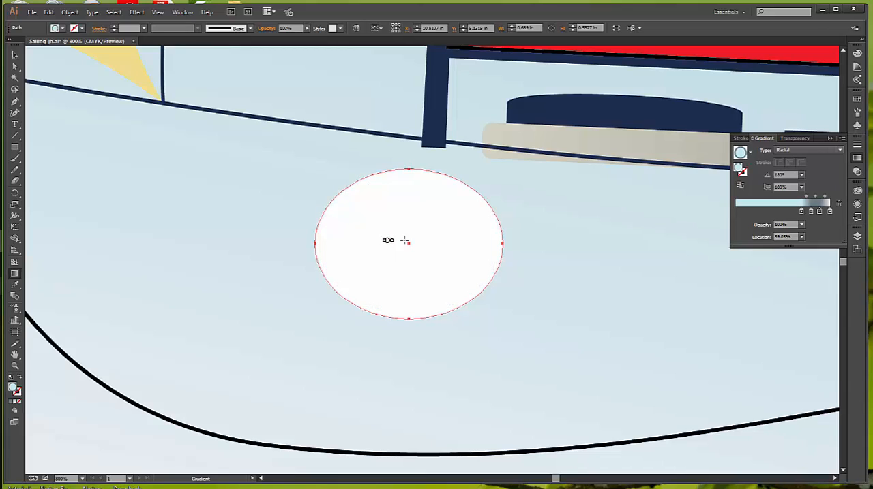
{"action": "key", "text": "ctrl+z"}
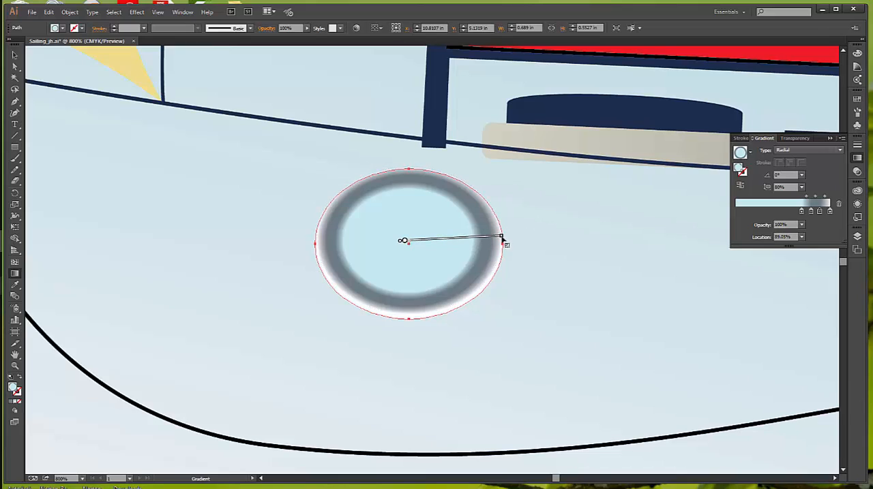
{"action": "left_click_drag", "start_coordinate": [503, 235], "coordinate": [503, 243]}
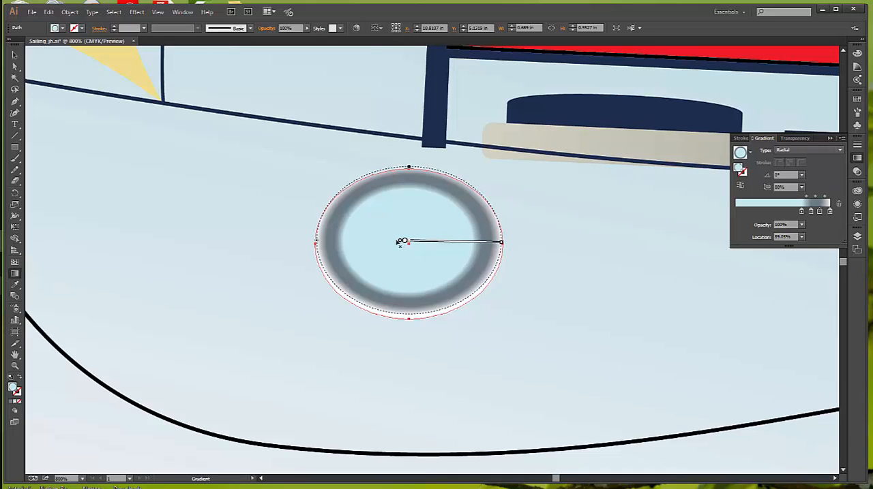
{"action": "mouse_move", "coordinate": [404, 242]}
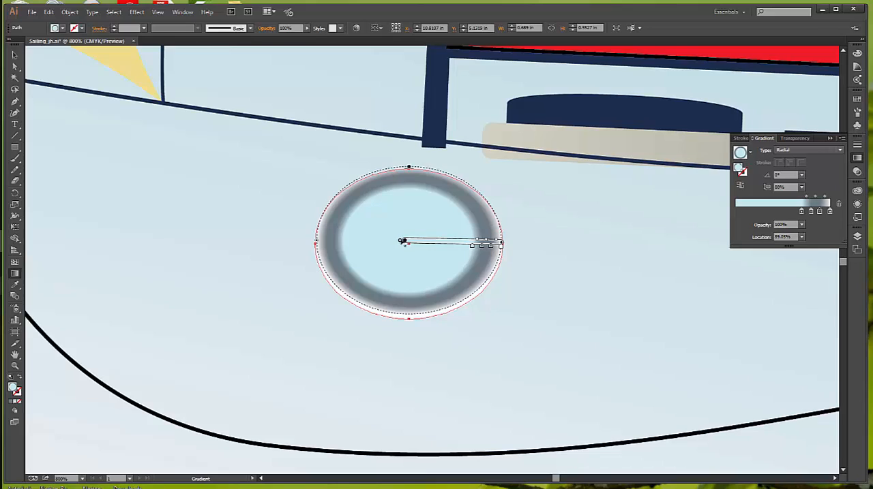
{"action": "left_click_drag", "start_coordinate": [402, 241], "coordinate": [366, 240]}
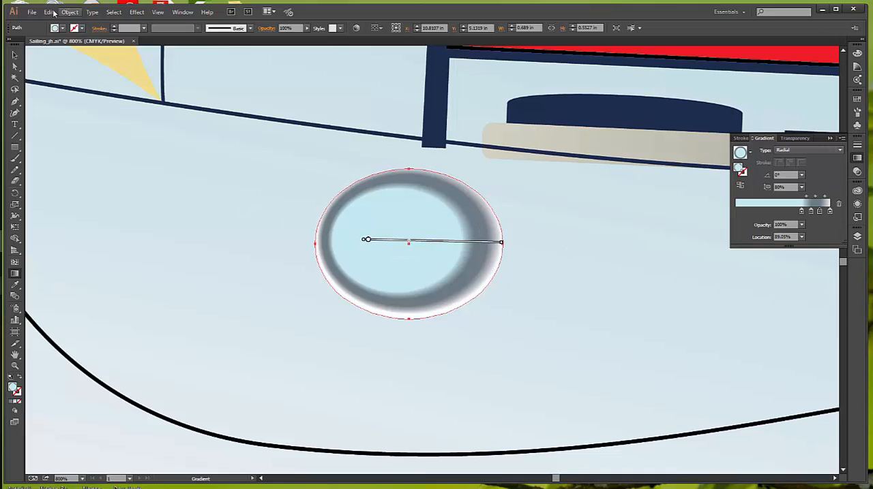
{"action": "key", "text": "ctrl+z"}
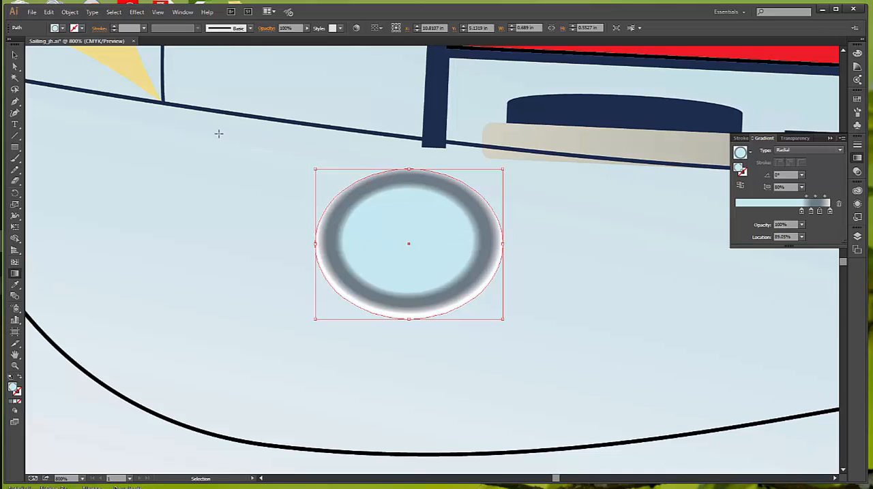
{"action": "key", "text": "ctrl+z"}
{"action": "key", "text": "ctrl+z"}
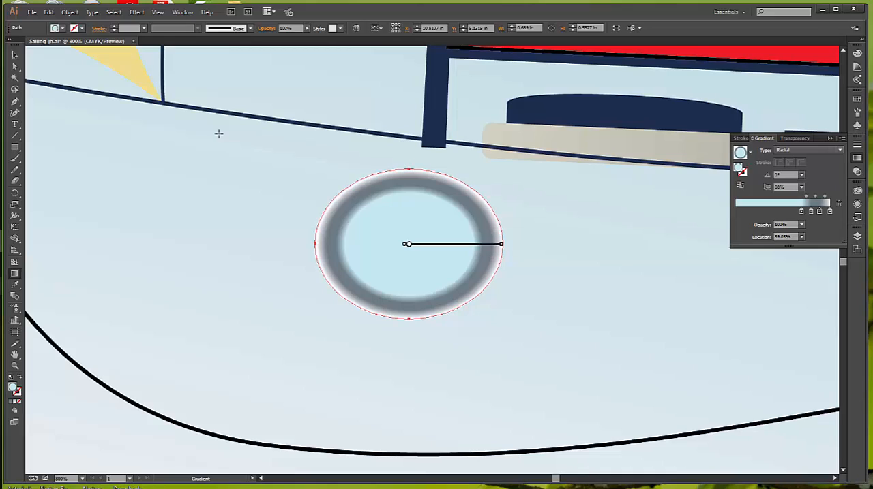
Scale the porthole ellipse uniformly to 60%
{"action": "left_click", "coordinate": [15, 55]}
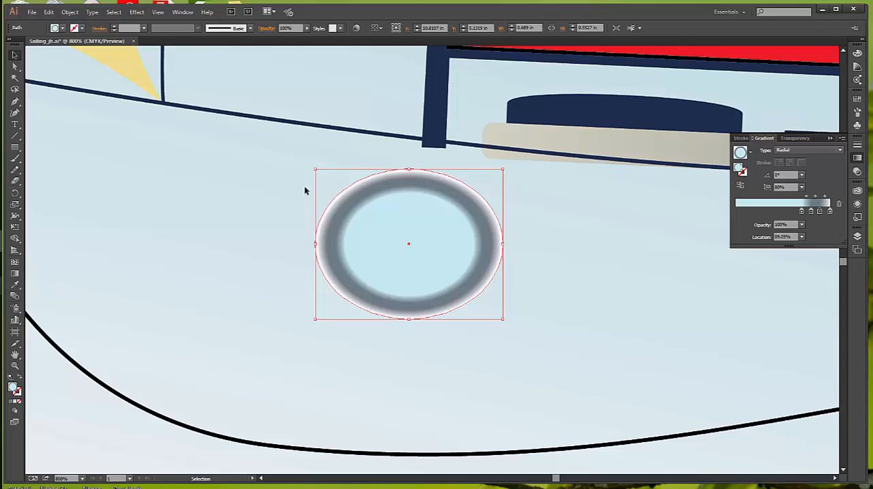
{"action": "left_click", "coordinate": [15, 193]}
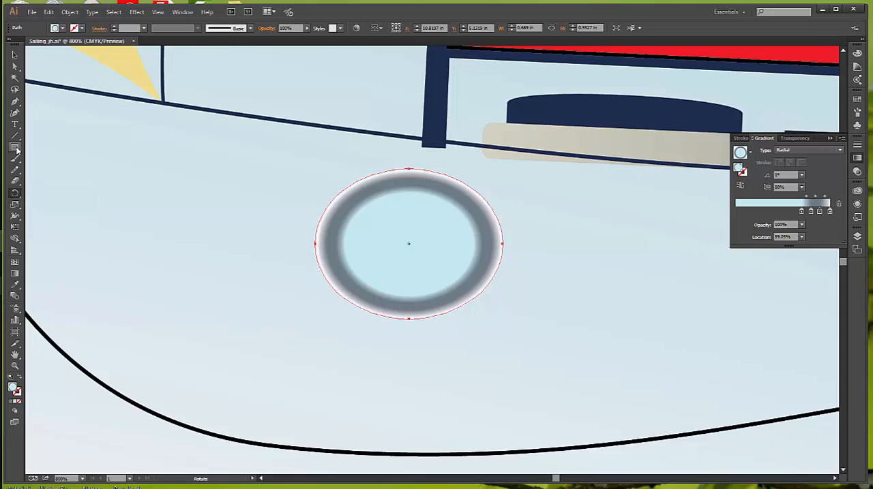
{"action": "double_click", "coordinate": [15, 205]}
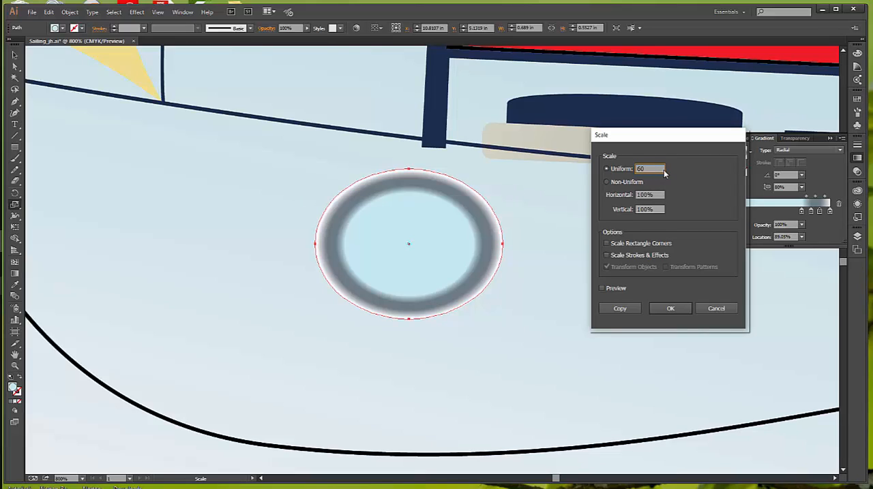
{"action": "key", "text": "Tab"}
{"action": "left_click", "coordinate": [671, 309]}
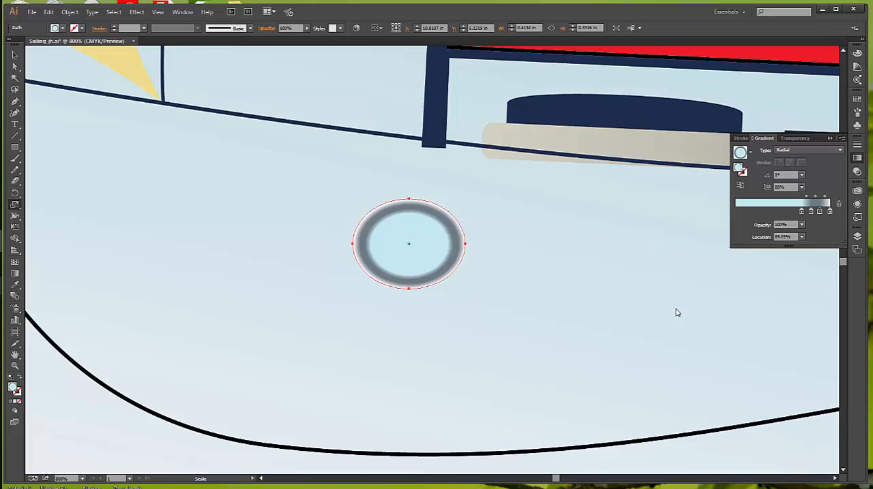
{"action": "left_click", "coordinate": [15, 54]}
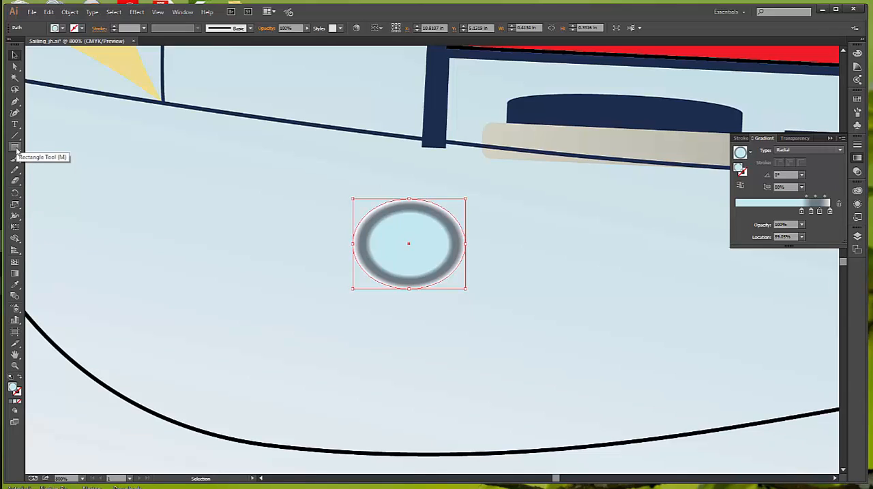
Move the scaled porthole's radial gradient slightly upward so the white rim is thicker along the lower edge
{"action": "left_click", "coordinate": [15, 273]}
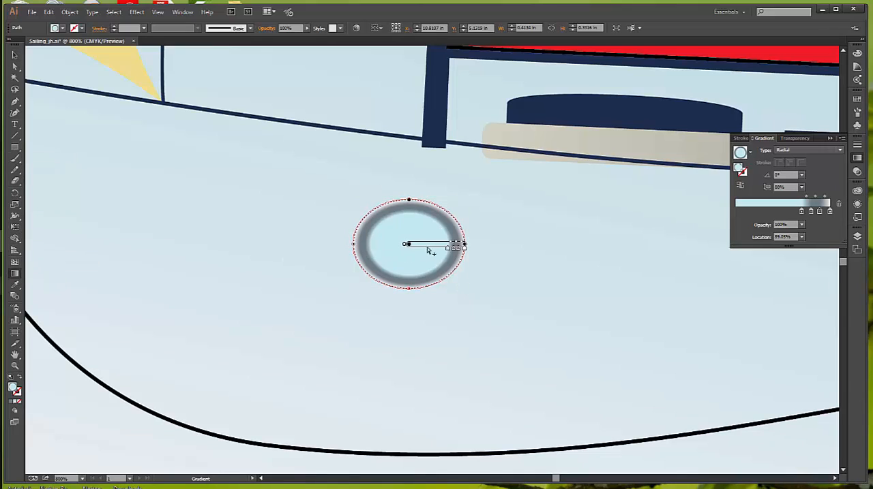
{"action": "left_click_drag", "start_coordinate": [430, 244], "coordinate": [430, 241]}
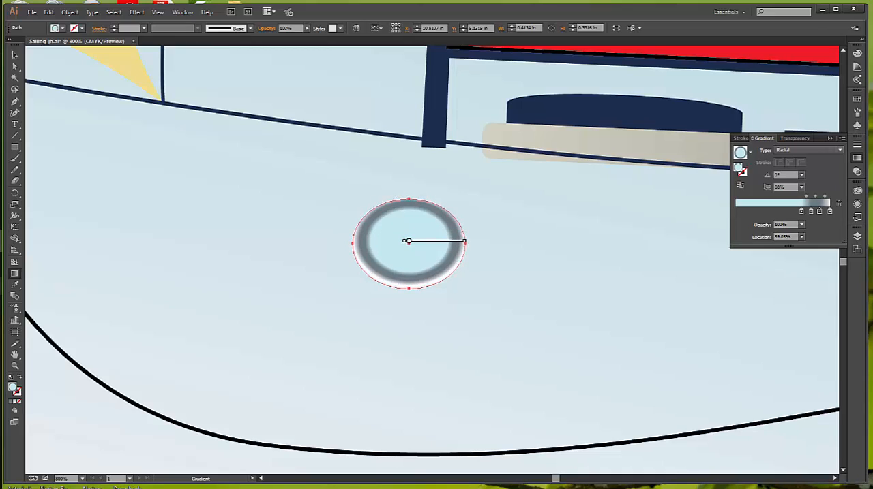
{"action": "key", "text": "v"}
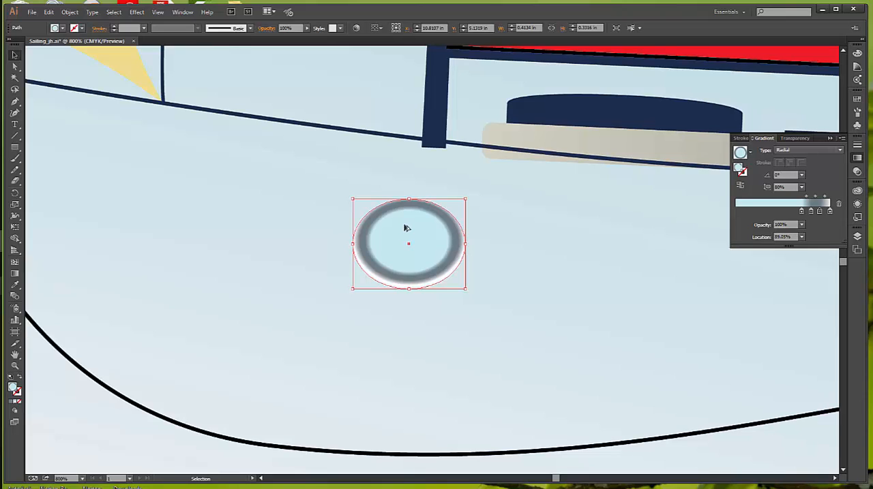
Place a copy of the porthole to its right at about X 11.31 in, Y 5.16 in, and save the document
{"action": "left_click_drag", "start_coordinate": [404, 228], "coordinate": [542, 235]}
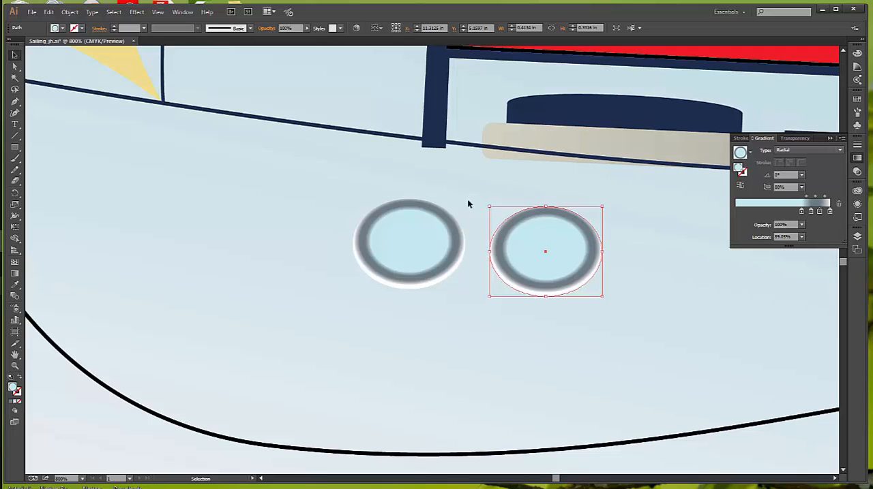
{"action": "left_click", "coordinate": [32, 13]}
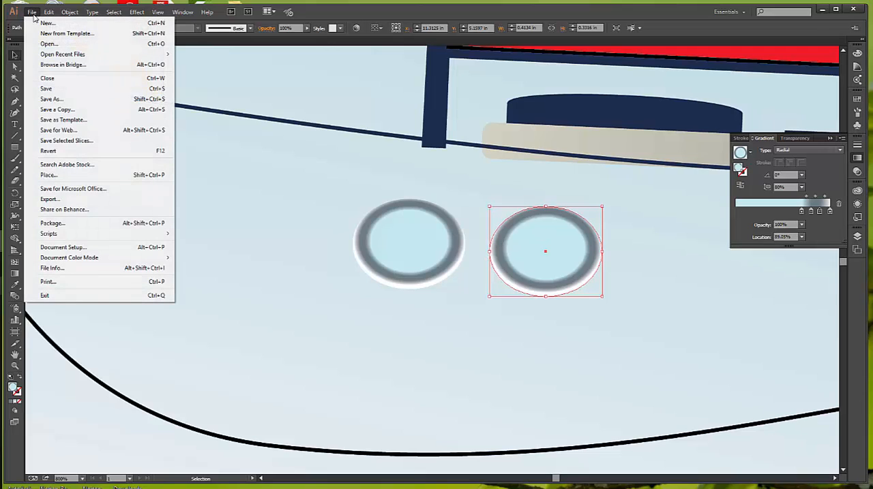
{"action": "left_click", "coordinate": [61, 89]}
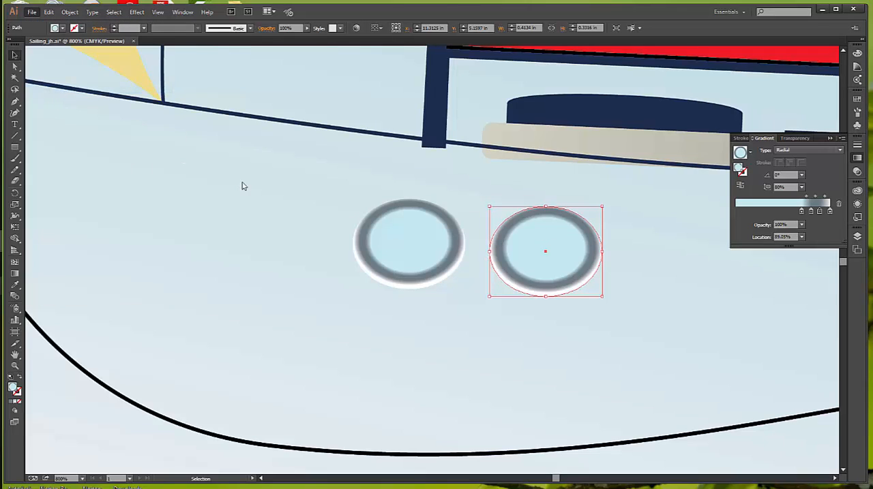
{"action": "left_click", "coordinate": [277, 204]}
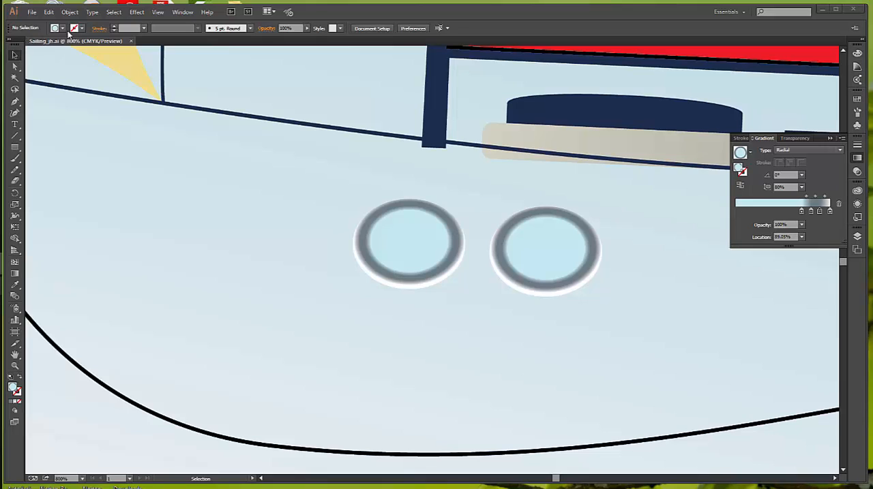
Fit the whole artboard in view and fill both red sails with the Sails gradient swatch
{"action": "left_click", "coordinate": [157, 12]}
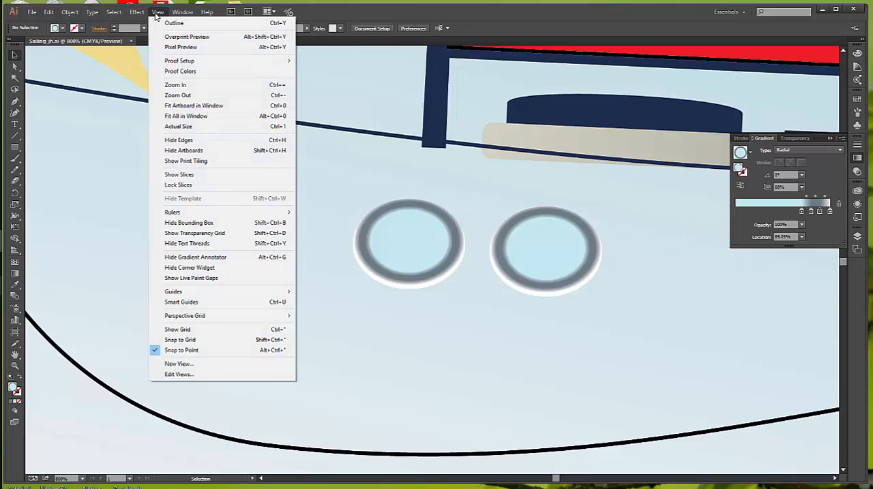
{"action": "left_click", "coordinate": [174, 106]}
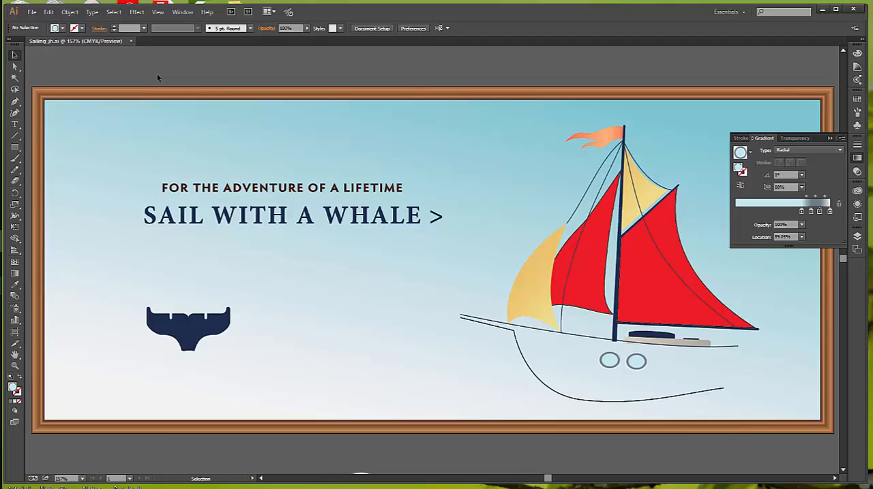
{"action": "left_click", "coordinate": [580, 262]}
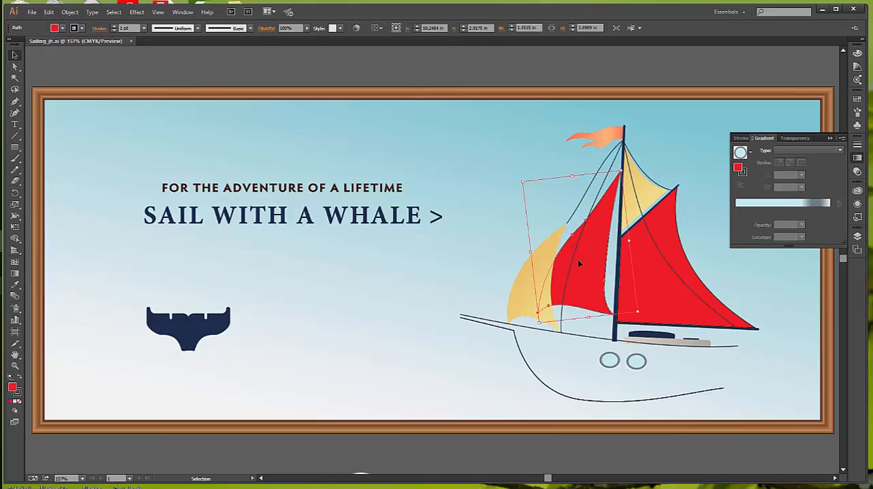
{"action": "left_click", "coordinate": [660, 293], "text": "shift"}
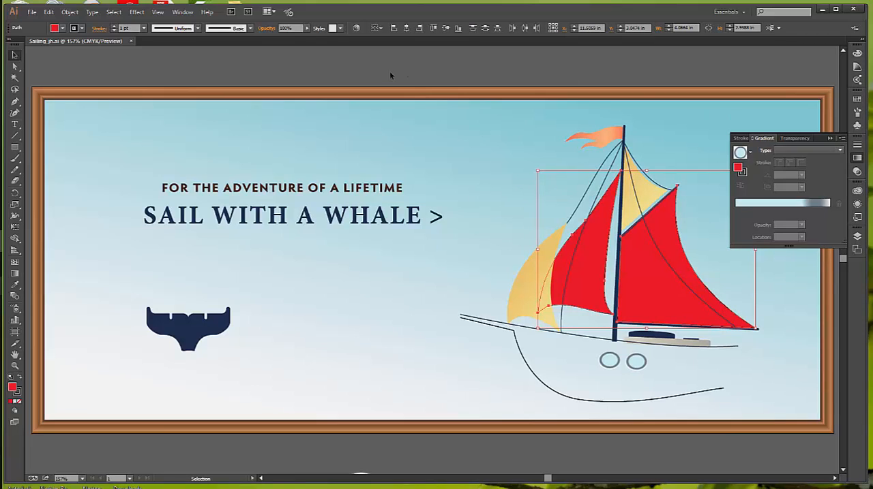
{"action": "left_click", "coordinate": [62, 29]}
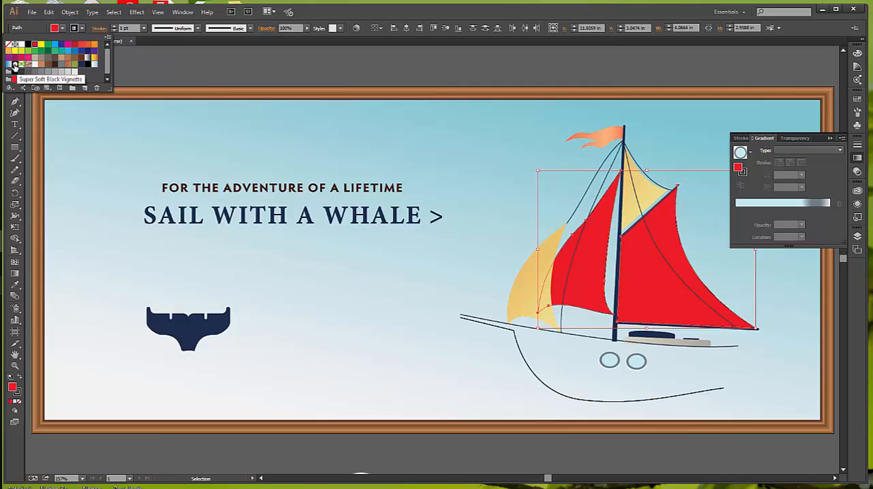
{"action": "left_click", "coordinate": [67, 67]}
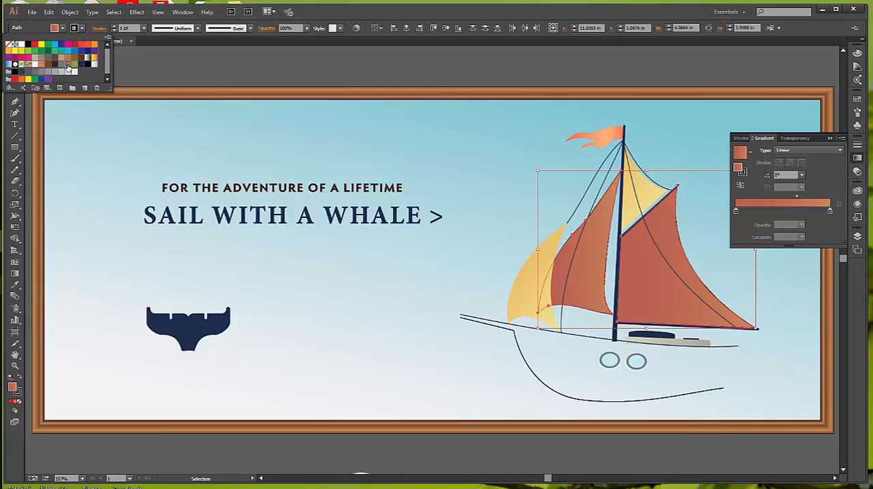
{"action": "key", "text": "Escape"}
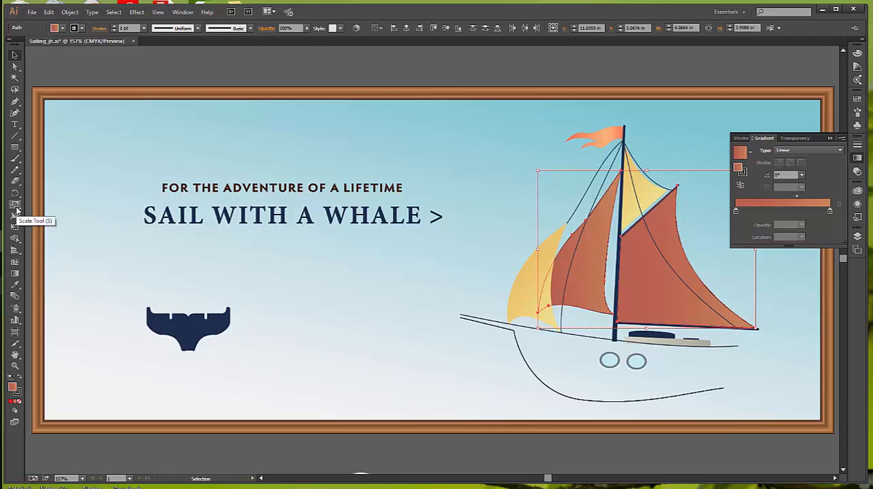
Try spreading the linear gradient horizontally across both sails at about 0.5°, save the document, and undo the gradient change
{"action": "left_click", "coordinate": [14, 273]}
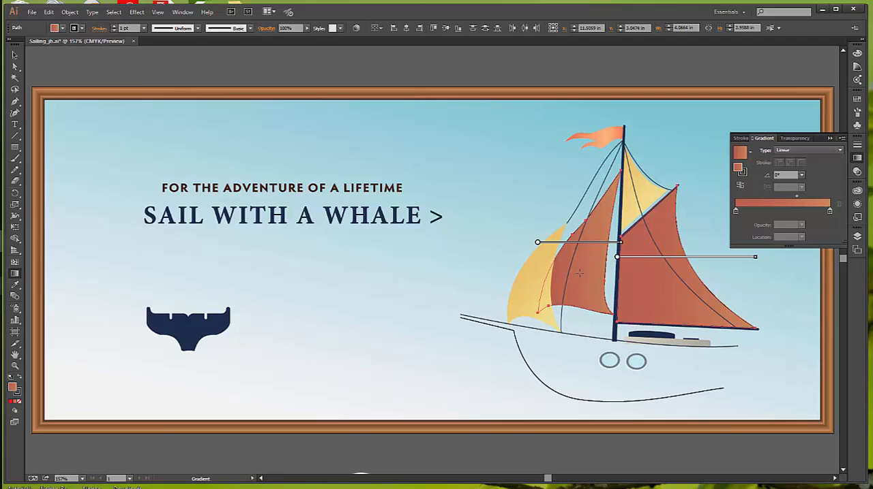
{"action": "left_click_drag", "start_coordinate": [578, 273], "coordinate": [692, 274]}
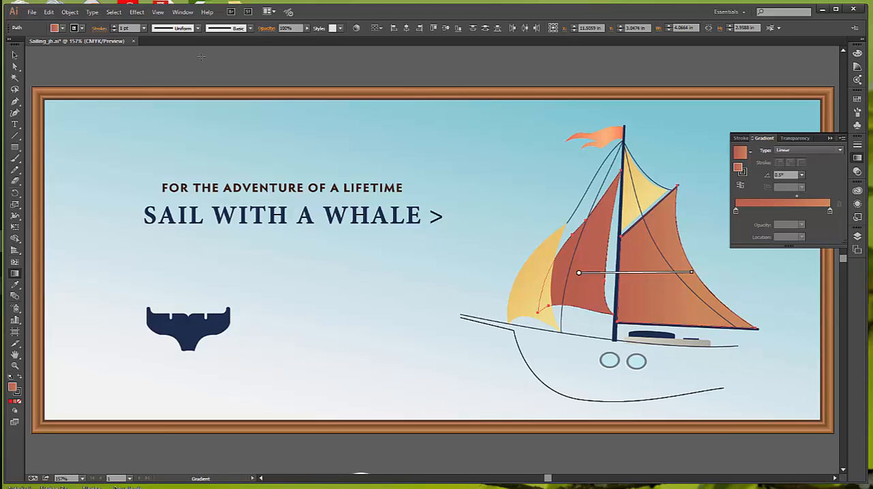
{"action": "left_click", "coordinate": [32, 12]}
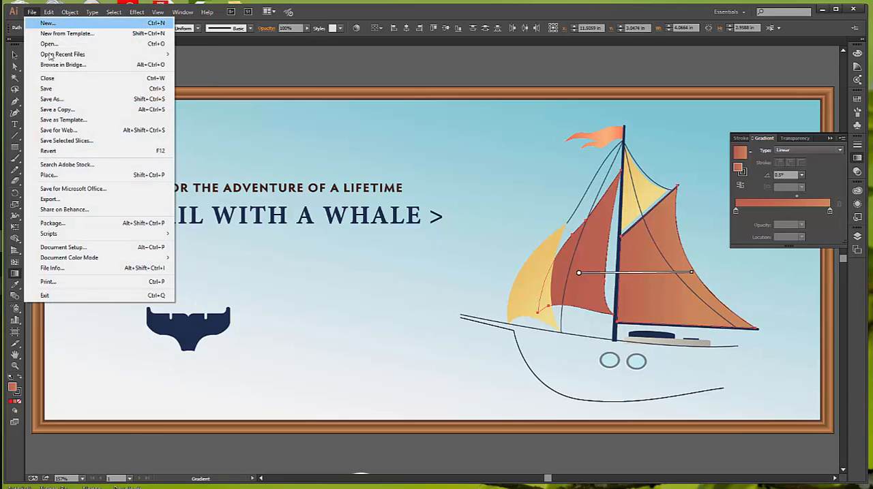
{"action": "left_click", "coordinate": [48, 88]}
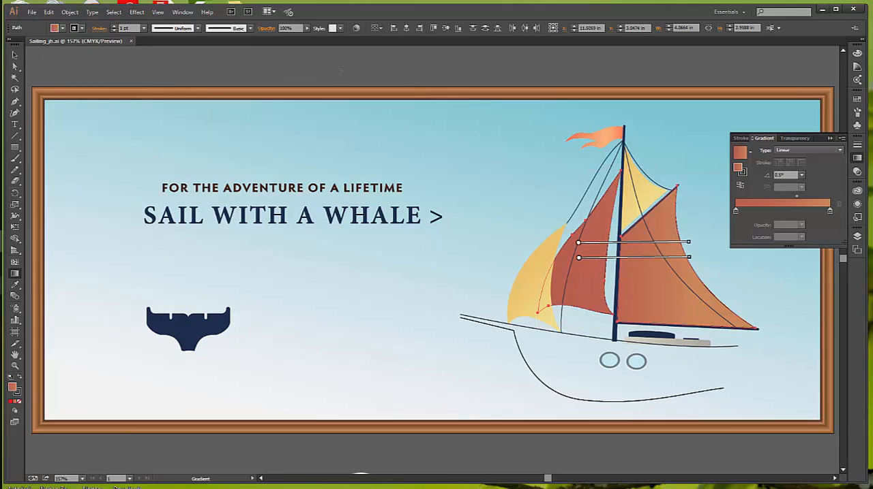
{"action": "key", "text": "v"}
{"action": "key", "text": "ctrl+z"}
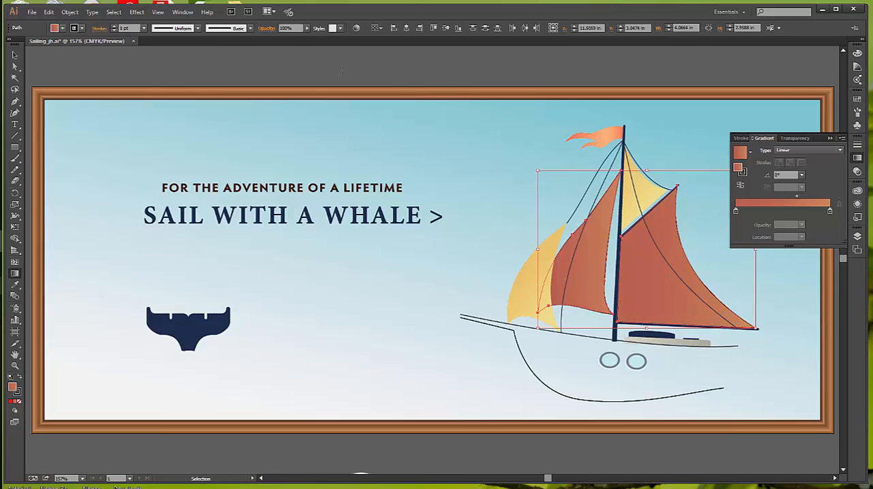
Spread one linear gradient across both sails, from the left sail into the right one at about -0.6°, and save the document
{"action": "key", "text": "g"}
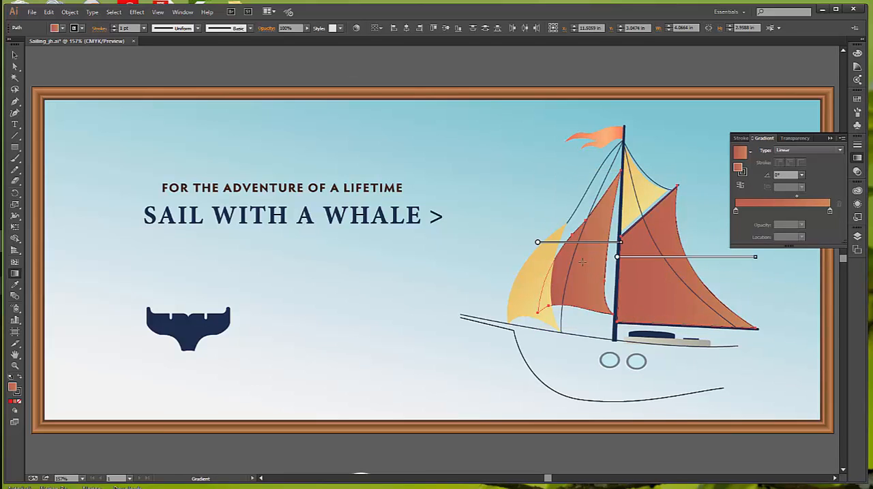
{"action": "left_click_drag", "start_coordinate": [580, 264], "coordinate": [692, 267]}
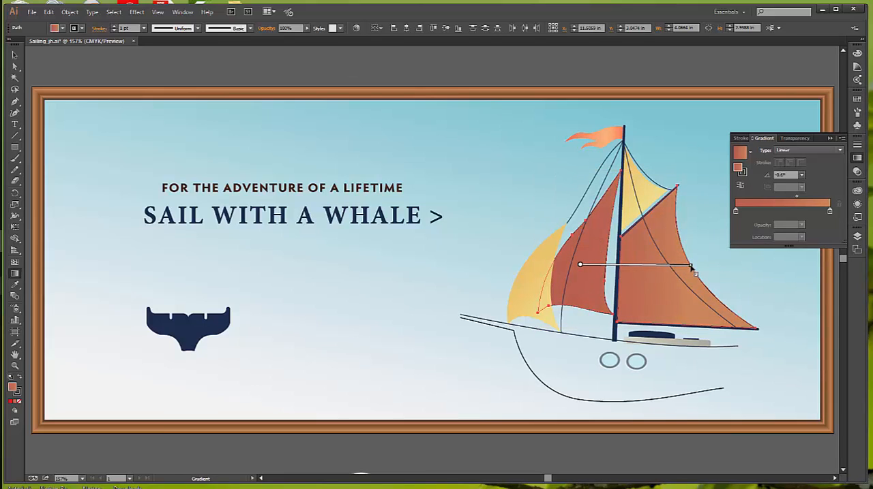
{"action": "left_click", "coordinate": [16, 56]}
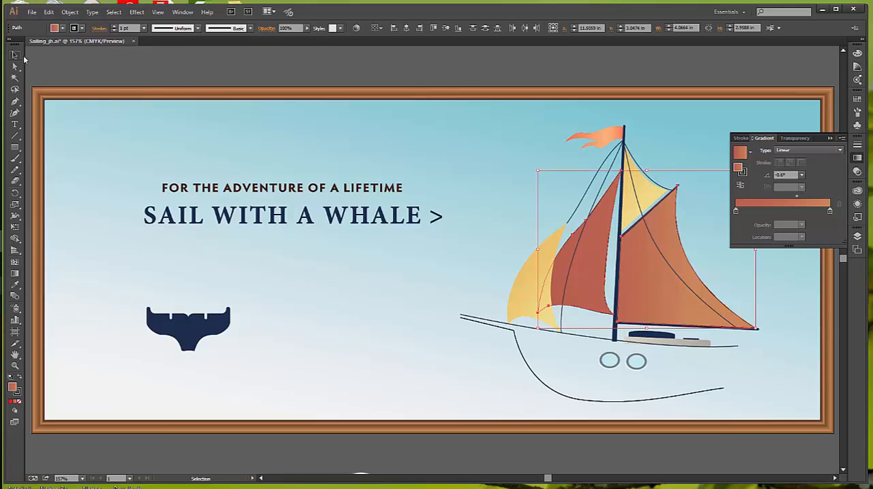
{"action": "left_click", "coordinate": [133, 65]}
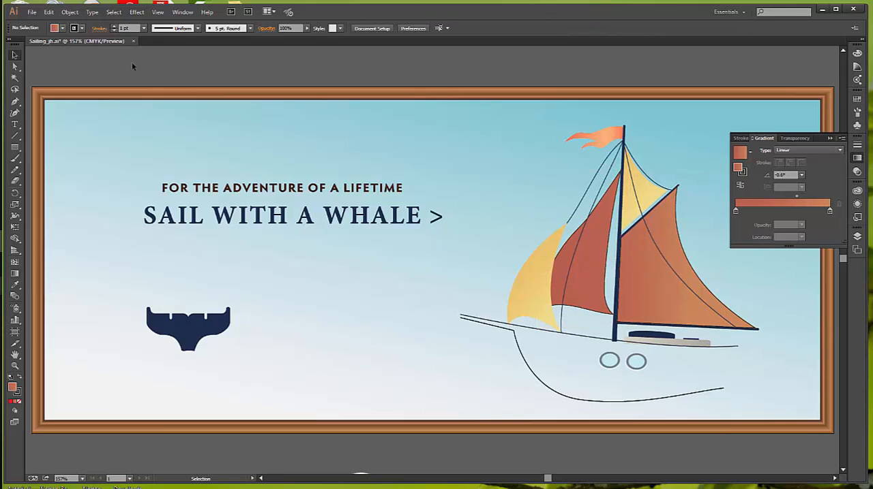
{"action": "left_click", "coordinate": [32, 13]}
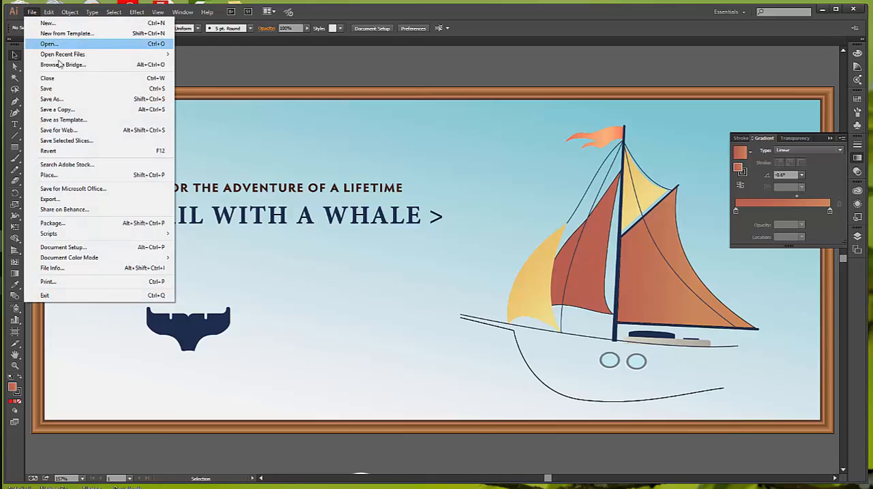
{"action": "left_click", "coordinate": [48, 89]}
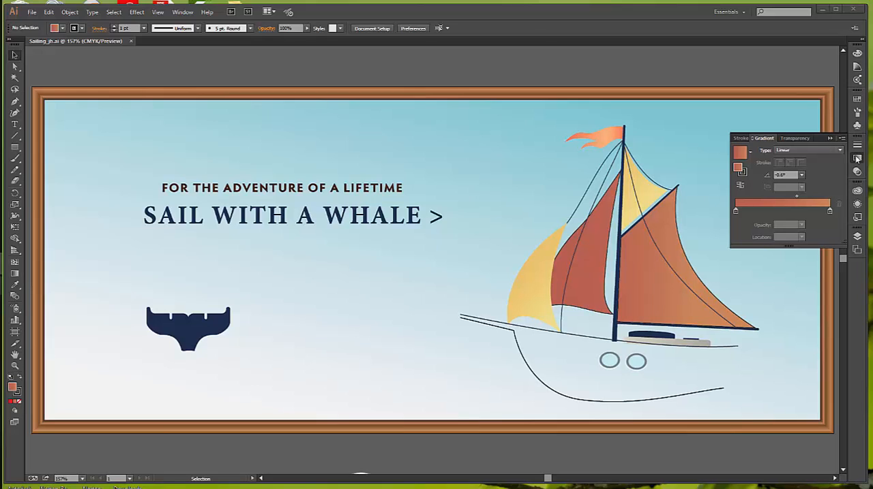
Create a 15 in by 2 in rectangle and move it over the banner's lower part at about X 7.74 in, Y 5.24 in
{"action": "left_click", "coordinate": [857, 237]}
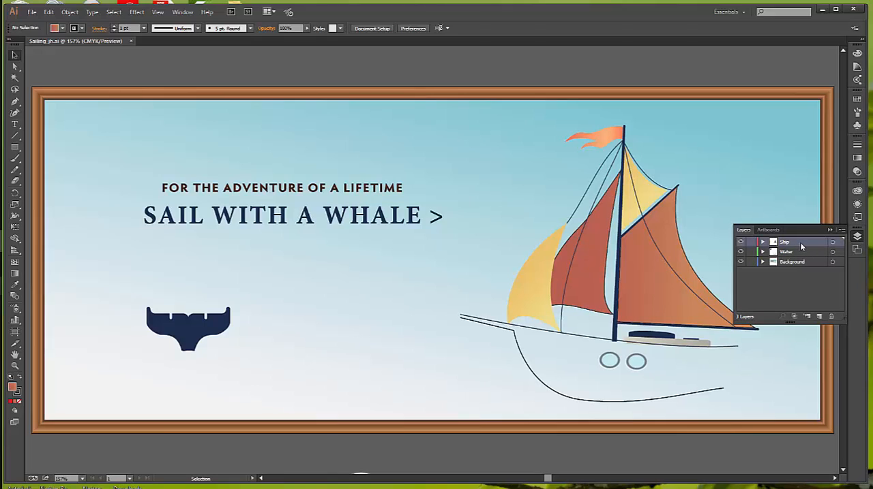
{"action": "left_click", "coordinate": [15, 147]}
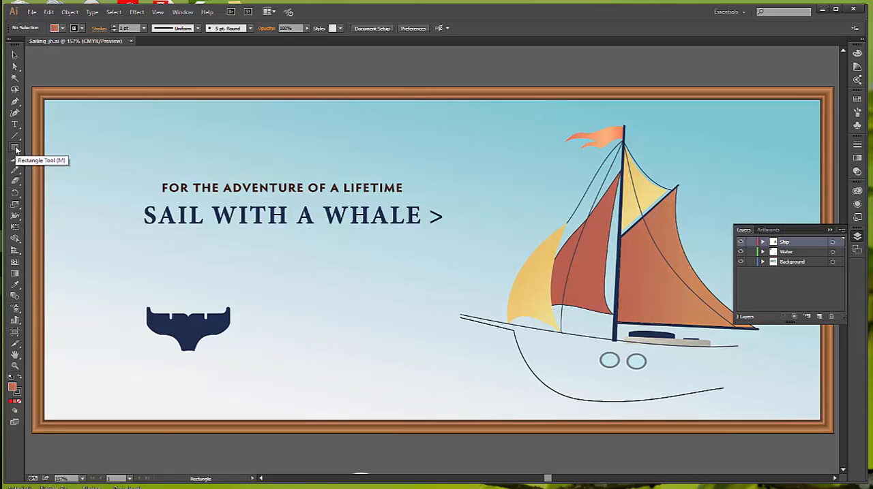
{"action": "left_click", "coordinate": [371, 334]}
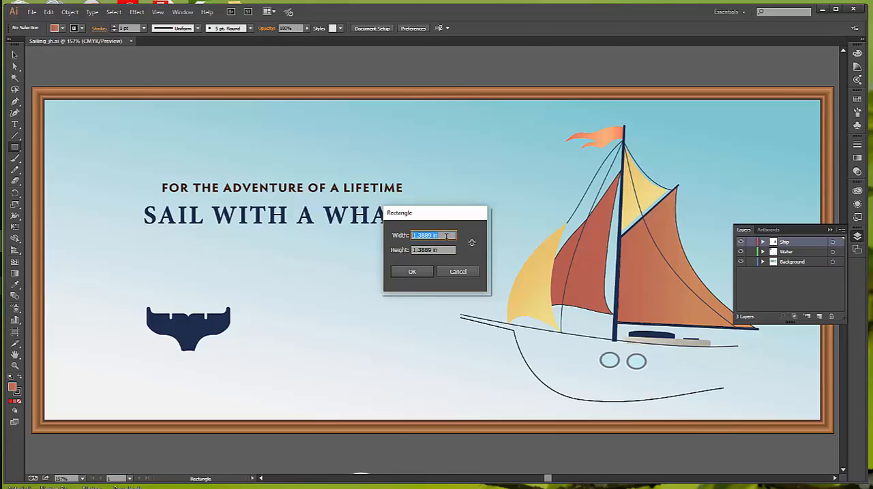
{"action": "type", "text": "15"}
{"action": "left_click_drag", "start_coordinate": [439, 251], "coordinate": [392, 255]}
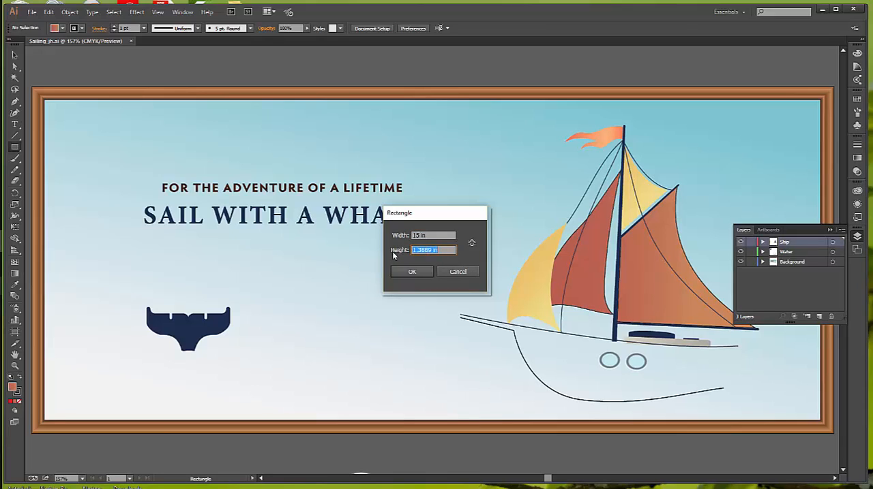
{"action": "type", "text": "2"}
{"action": "left_click", "coordinate": [419, 274]}
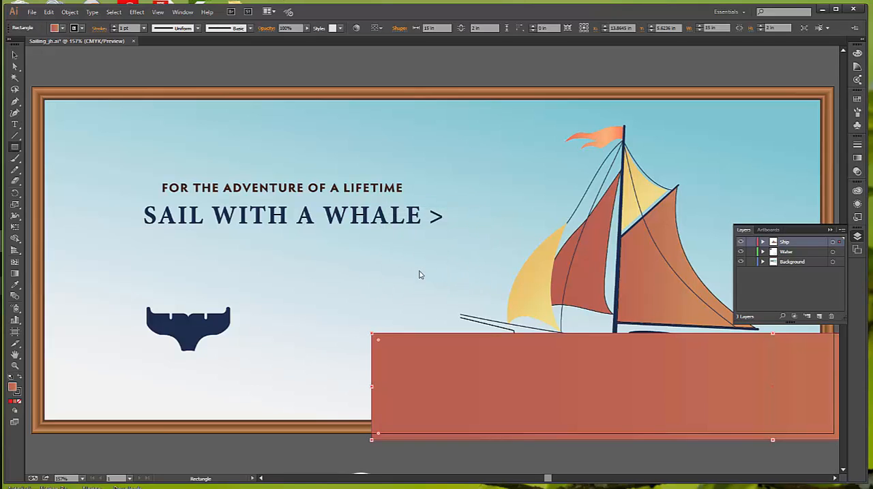
{"action": "key", "text": "v"}
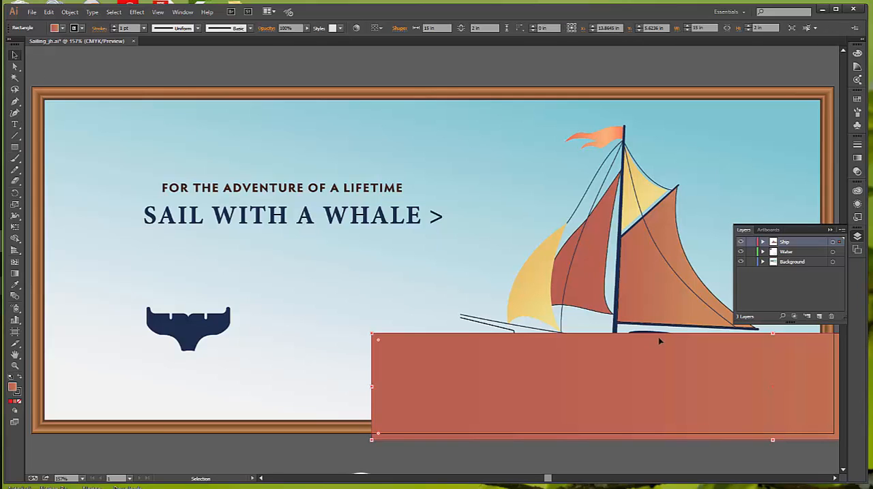
{"action": "left_click_drag", "start_coordinate": [652, 375], "coordinate": [335, 356]}
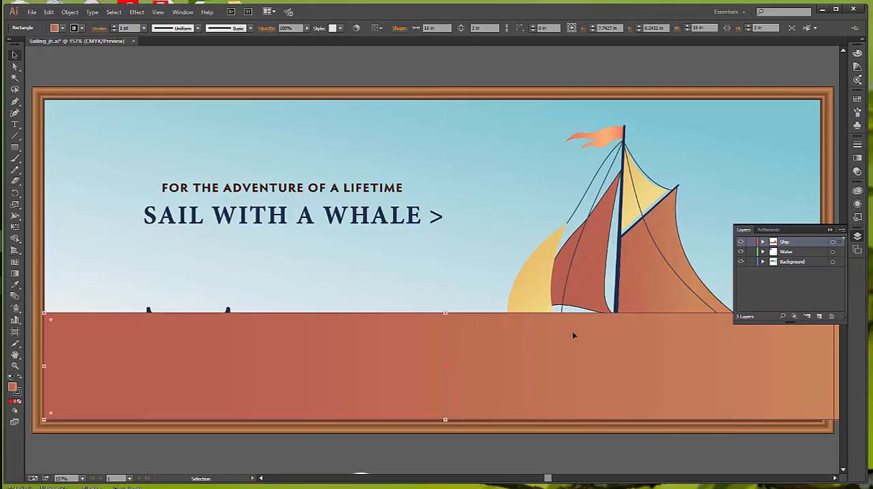
Fill the rectangle with the preset white-to-black linear gradient
{"action": "left_click", "coordinate": [856, 158]}
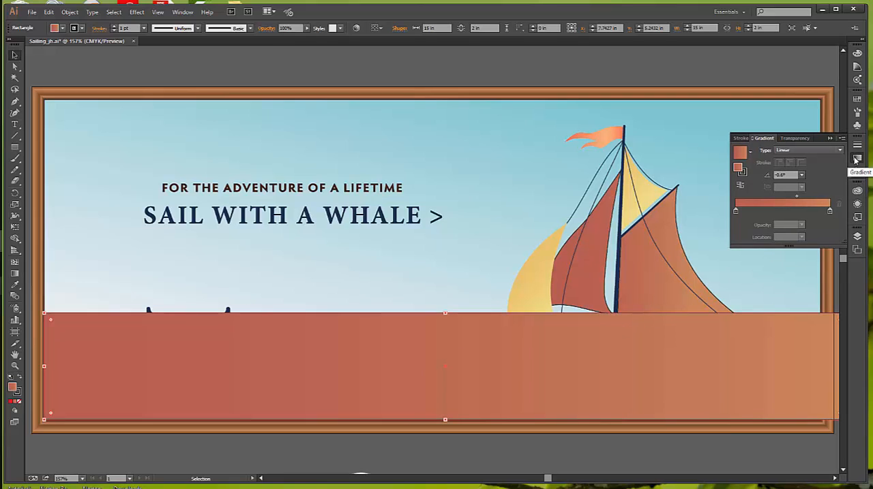
{"action": "left_click", "coordinate": [750, 151]}
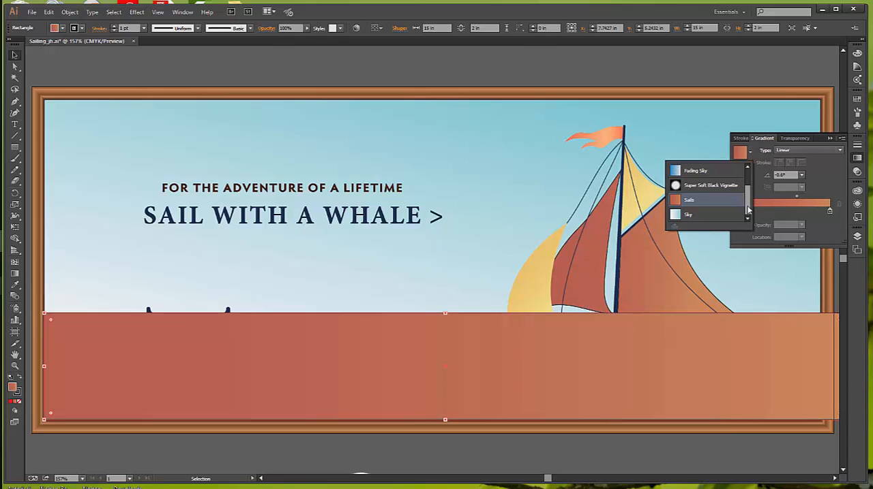
{"action": "left_click_drag", "start_coordinate": [749, 211], "coordinate": [746, 173]}
{"action": "left_click", "coordinate": [701, 174]}
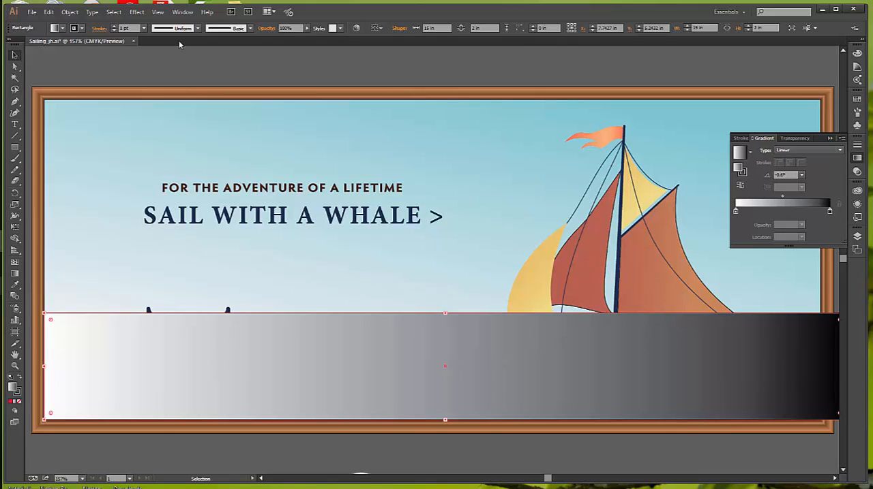
Align the rectangle to the artboard, centred horizontally and flush with the bottom edge
{"action": "left_click", "coordinate": [381, 30]}
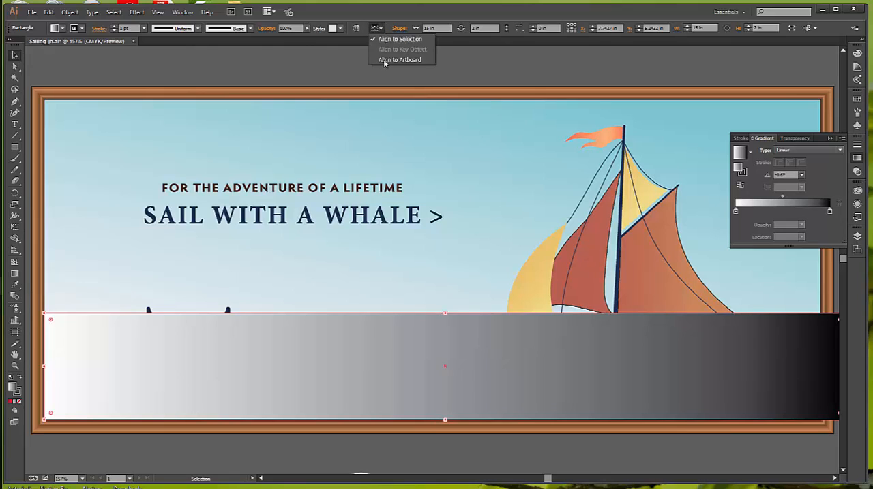
{"action": "left_click", "coordinate": [383, 60]}
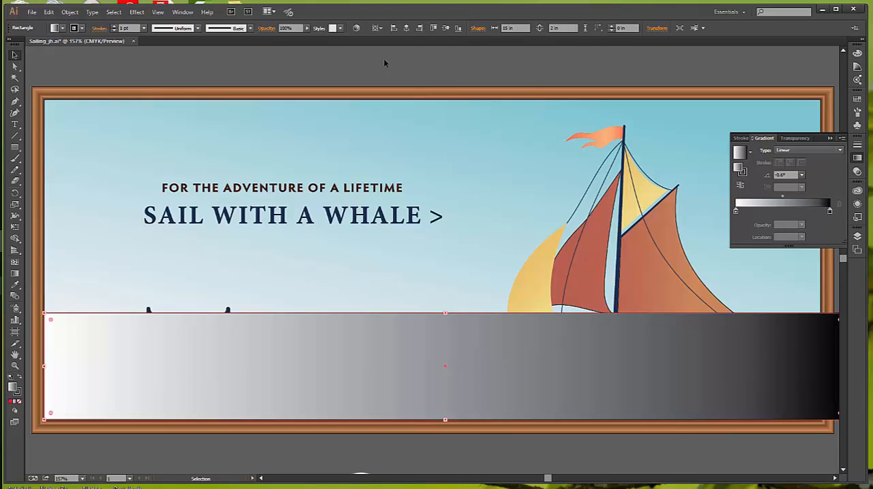
{"action": "left_click", "coordinate": [406, 30]}
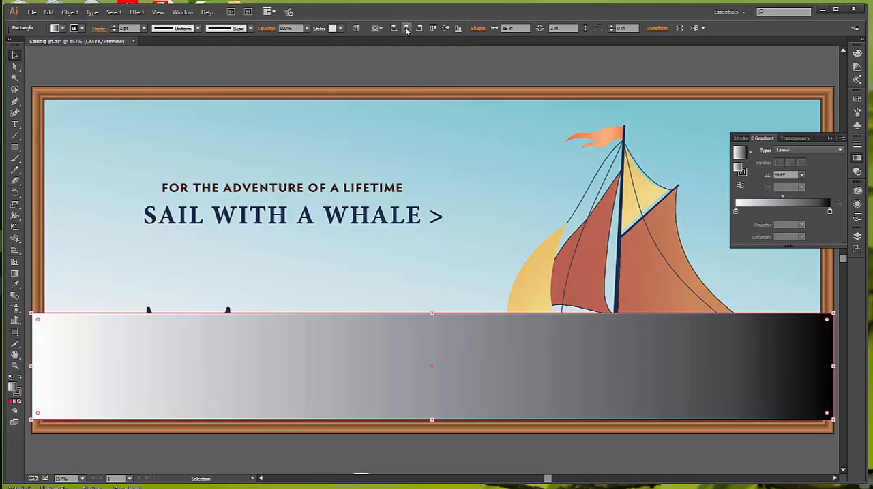
{"action": "left_click", "coordinate": [458, 30]}
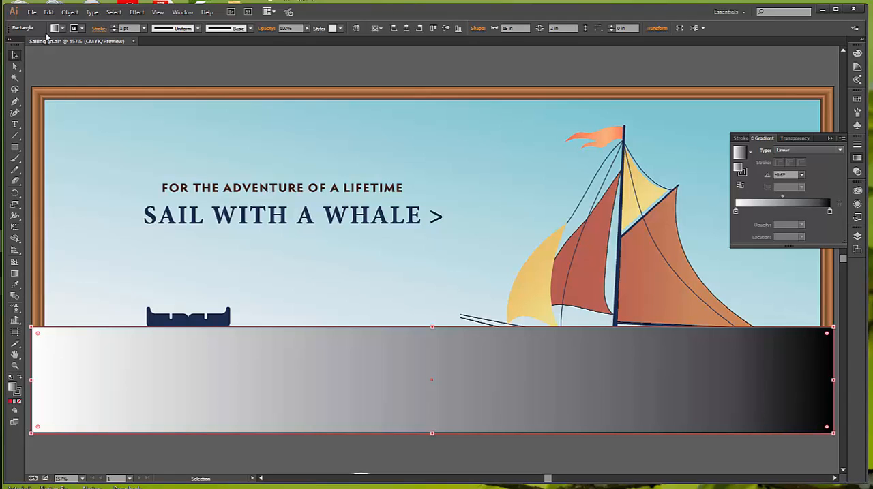
Remove the rectangle's stroke and set its linear gradient angle to -90°
{"action": "left_click", "coordinate": [83, 28]}
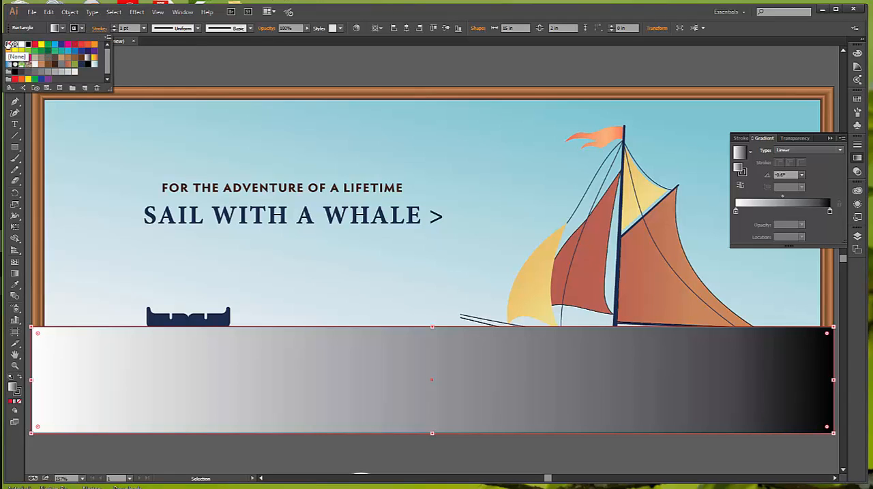
{"action": "left_click", "coordinate": [9, 44]}
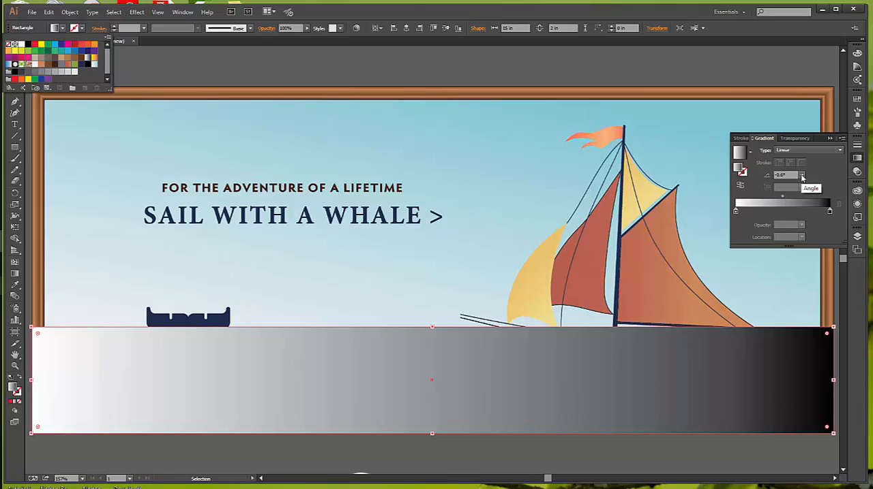
{"action": "left_click", "coordinate": [802, 177]}
{"action": "left_click", "coordinate": [802, 177]}
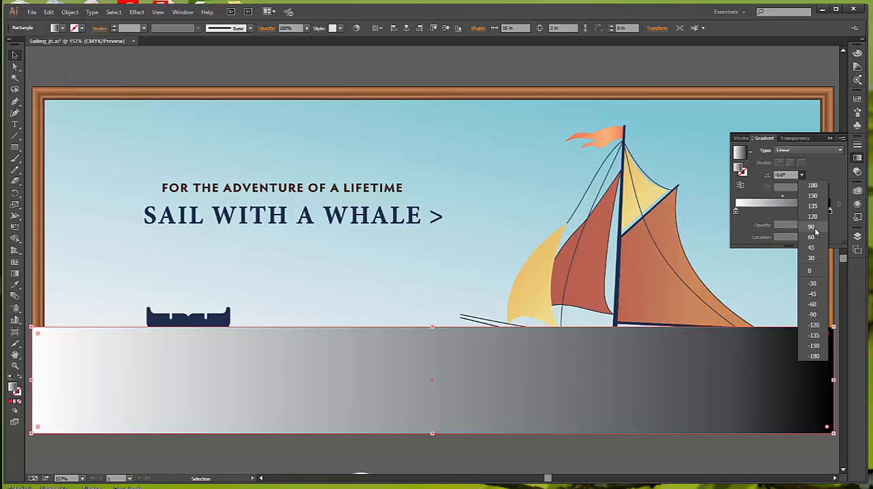
{"action": "left_click", "coordinate": [816, 315]}
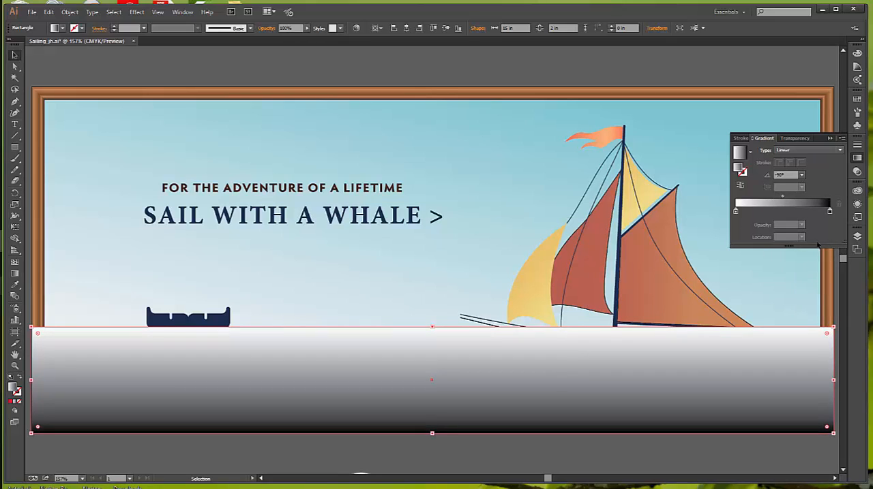
Set the starting stop of the rectangle's gradient to the Water swatch at 0% opacity
{"action": "double_click", "coordinate": [736, 213]}
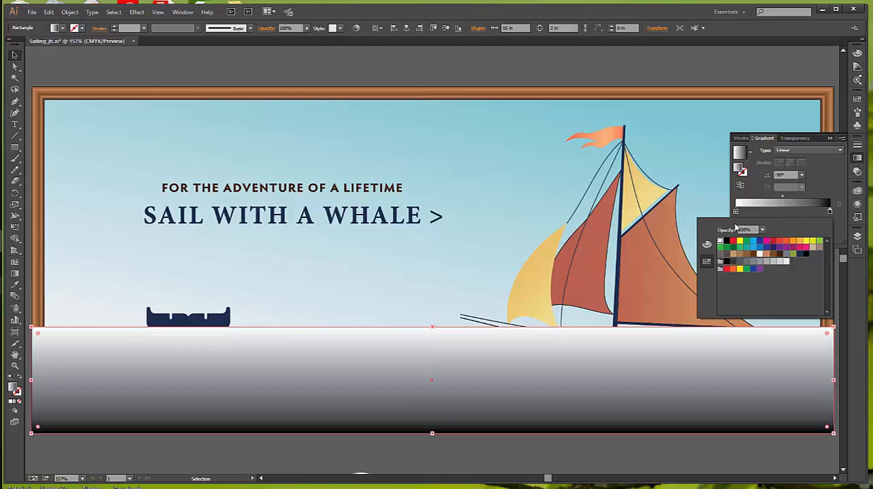
{"action": "left_click", "coordinate": [794, 256]}
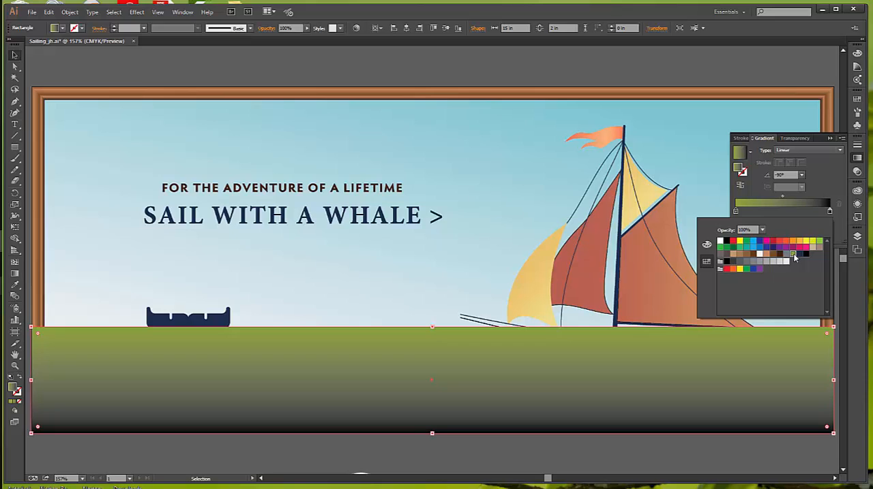
{"action": "key", "text": "Escape"}
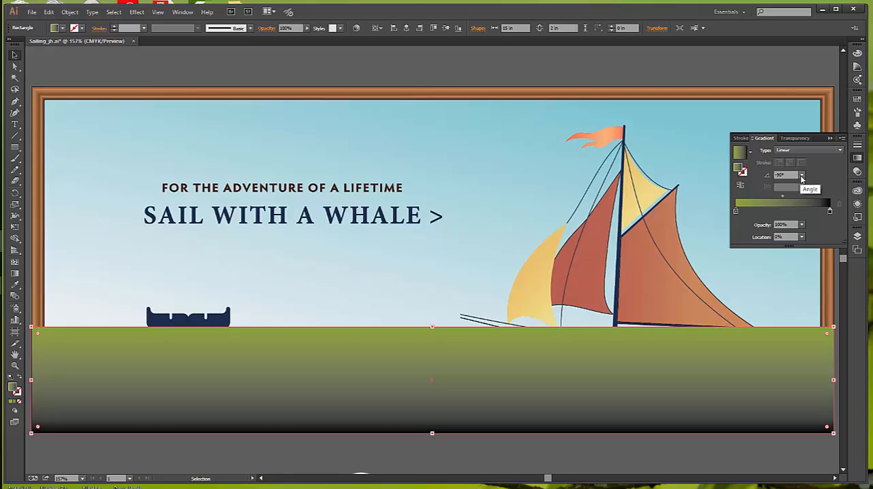
{"action": "left_click", "coordinate": [801, 225]}
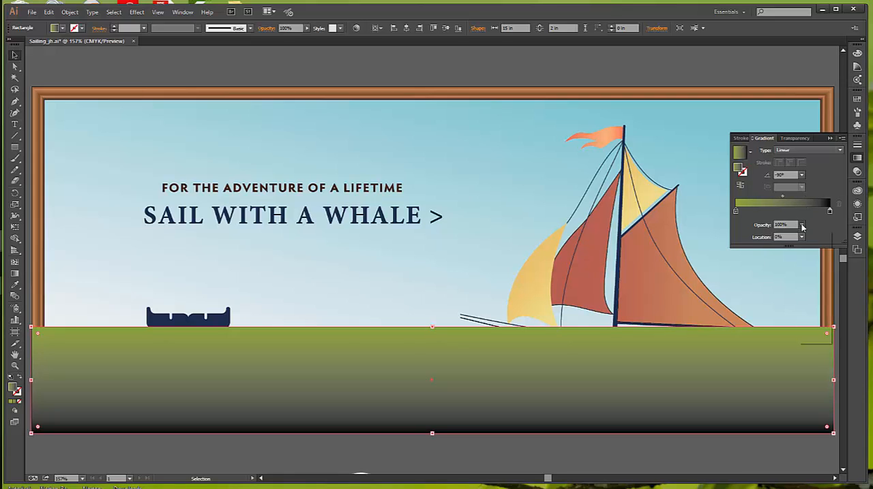
{"action": "left_click", "coordinate": [814, 239]}
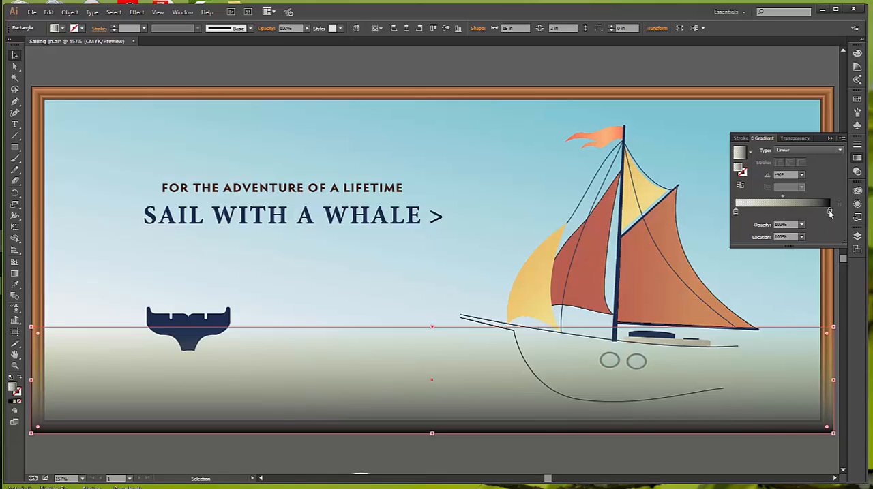
Set the ending stop of the rectangle's gradient to the Water swatch at 50% opacity
{"action": "double_click", "coordinate": [830, 213]}
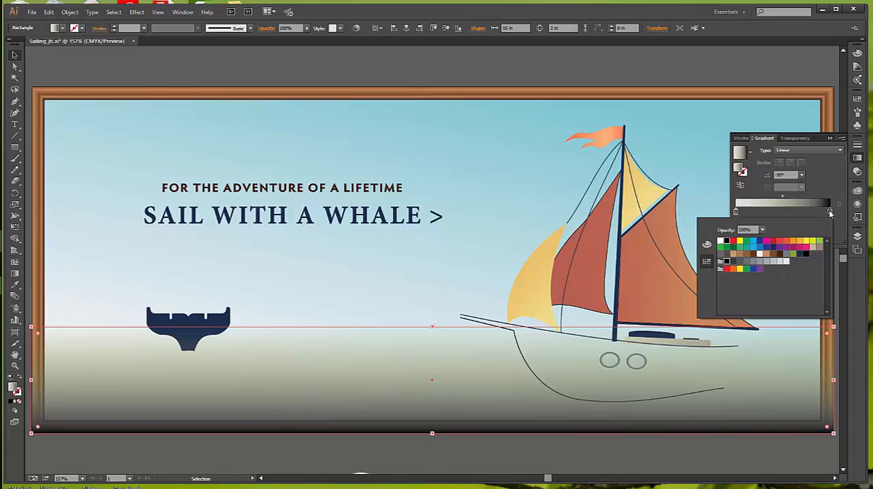
{"action": "left_click", "coordinate": [793, 257]}
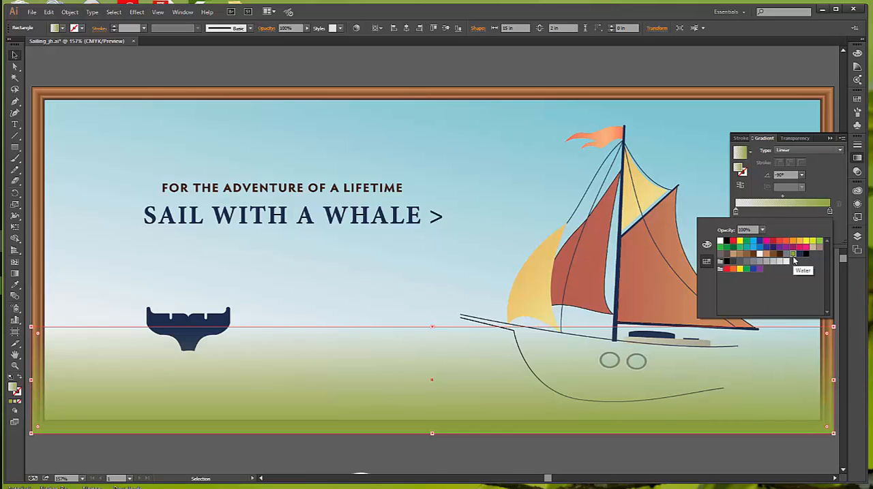
{"action": "key", "text": "Escape"}
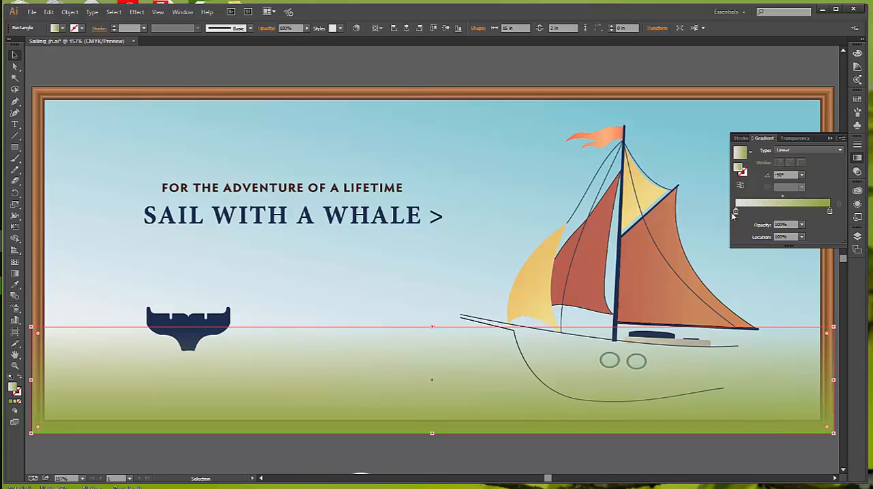
{"action": "left_click", "coordinate": [802, 226]}
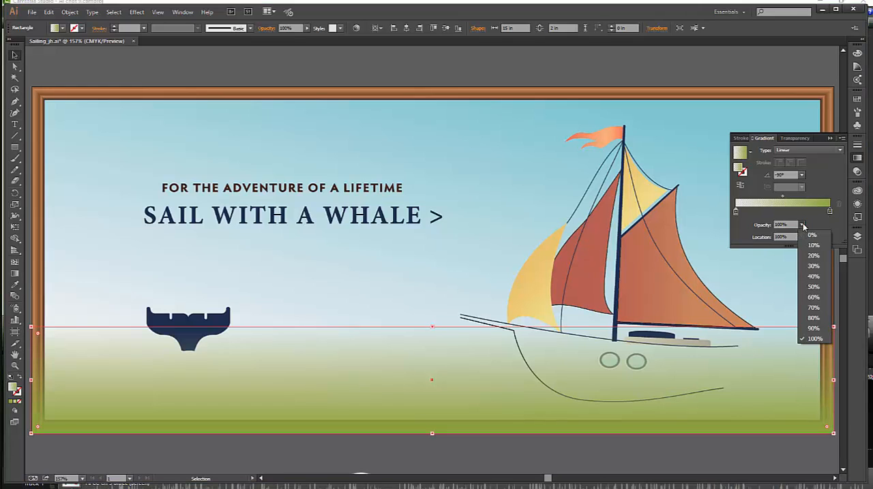
{"action": "left_click", "coordinate": [806, 287]}
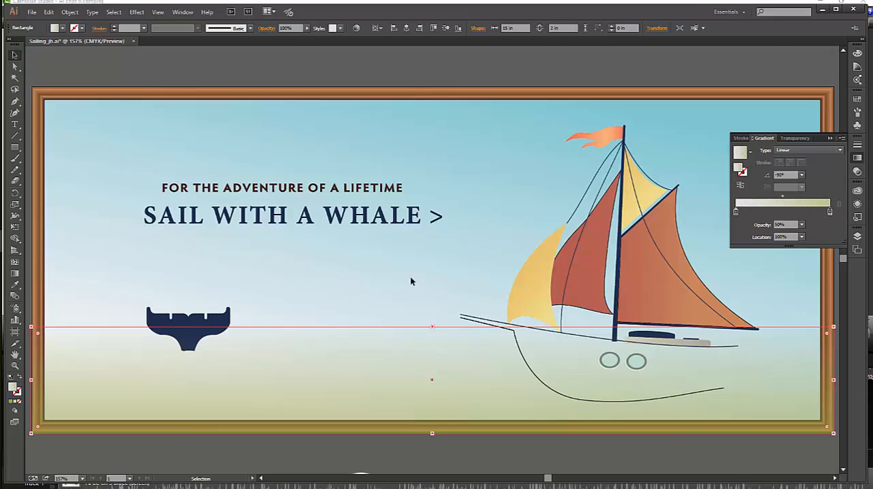
Shift the midpoint between the two Water gradient stops to a location of about 60%
{"action": "left_click", "coordinate": [782, 198]}
{"action": "left_click_drag", "start_coordinate": [782, 199], "coordinate": [785, 199]}
{"action": "left_click_drag", "start_coordinate": [790, 198], "coordinate": [792, 199]}
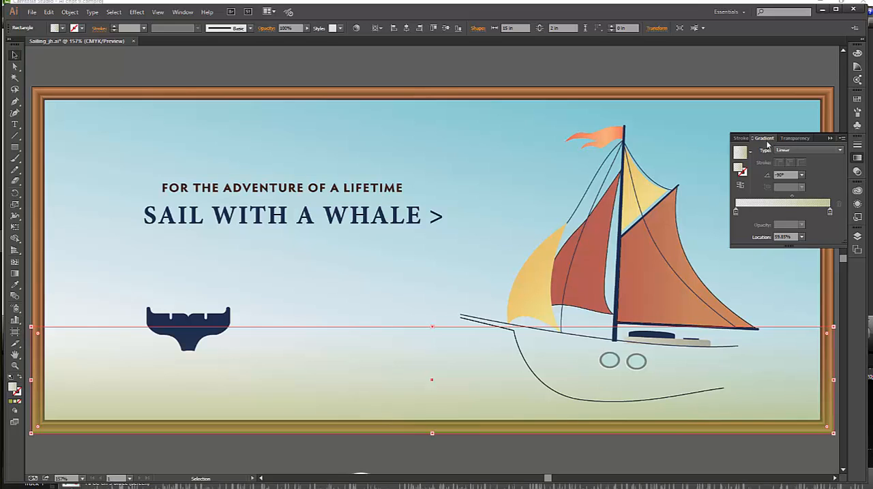
{"action": "left_click", "coordinate": [831, 139]}
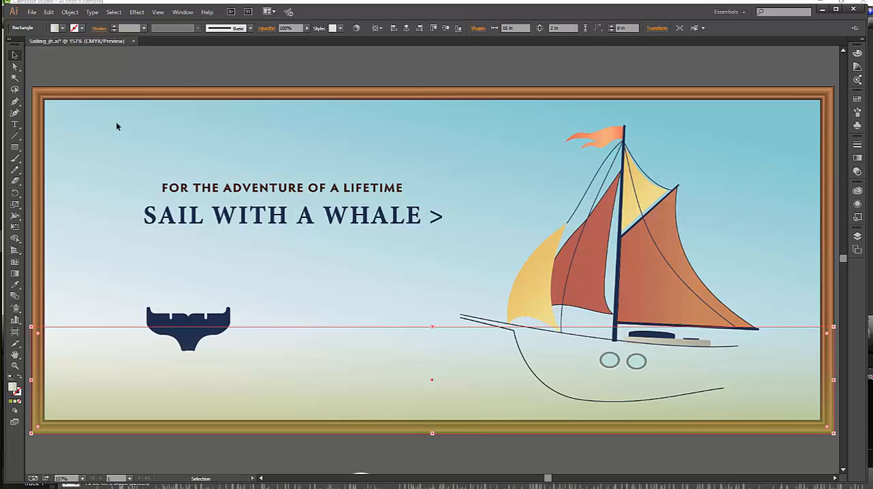
Lock the selected water rectangle
{"action": "left_click", "coordinate": [70, 13]}
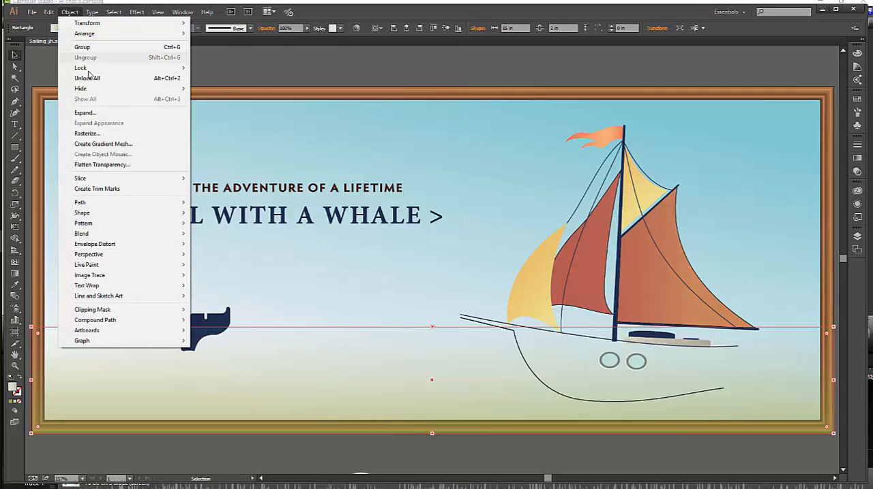
{"action": "mouse_move", "coordinate": [89, 68]}
{"action": "left_click", "coordinate": [215, 67]}
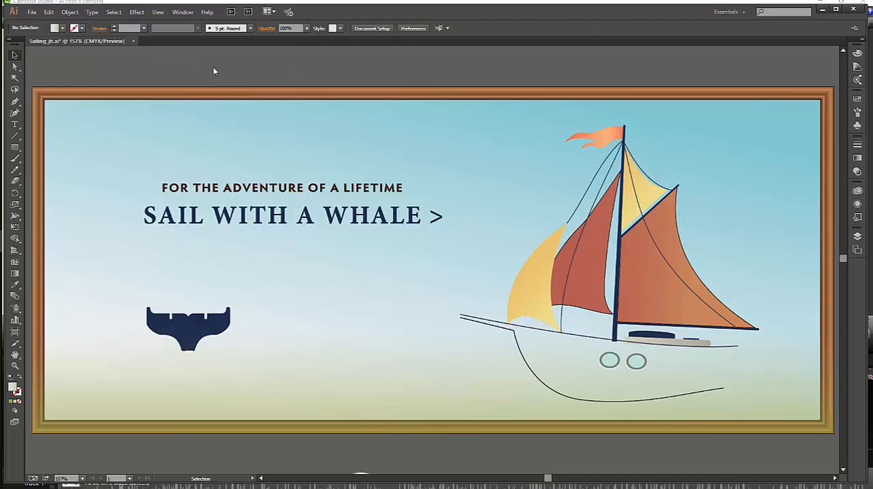
Bring the brown frame around the banner to the front of the artwork and deselect it
{"action": "left_click", "coordinate": [827, 156]}
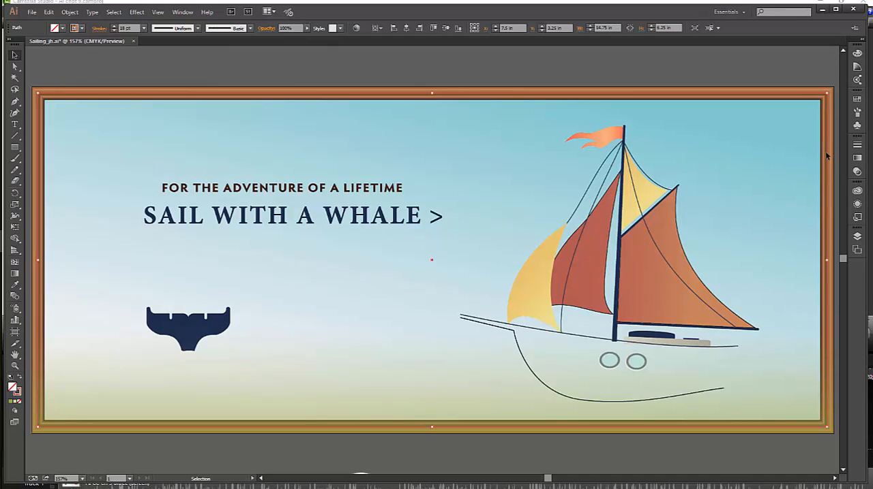
{"action": "left_click", "coordinate": [70, 15]}
{"action": "mouse_move", "coordinate": [80, 33]}
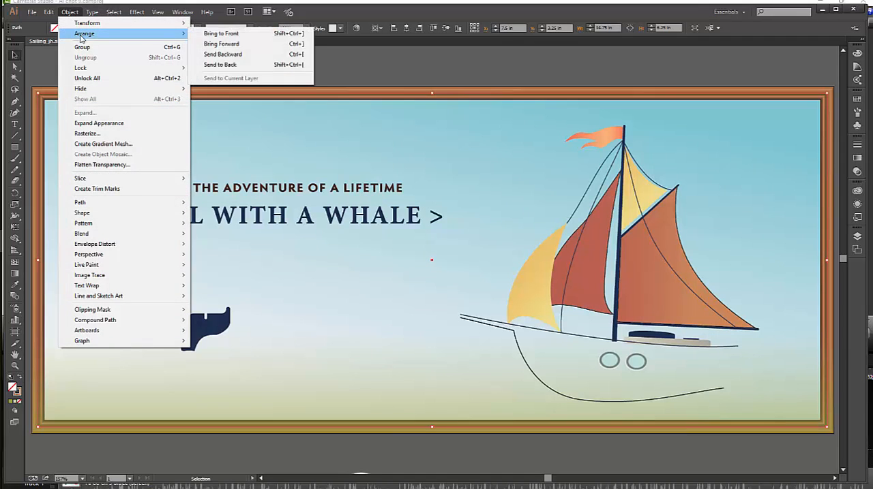
{"action": "left_click", "coordinate": [222, 33]}
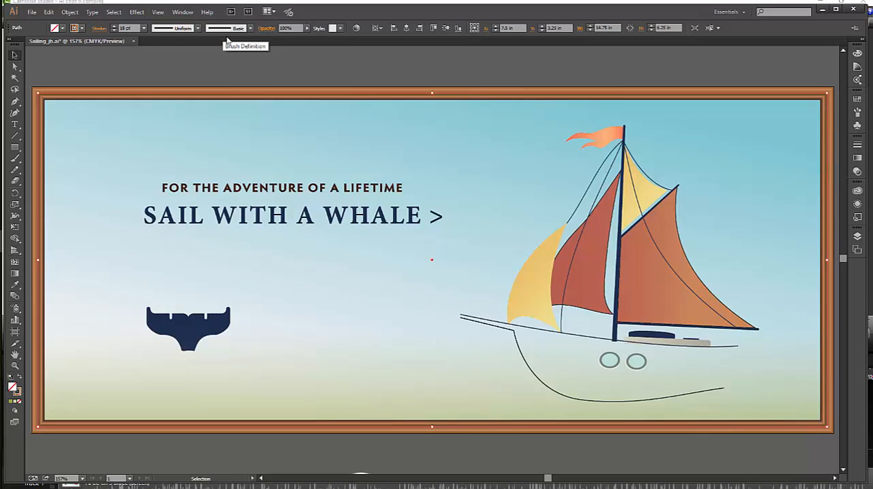
{"action": "left_click", "coordinate": [708, 76]}
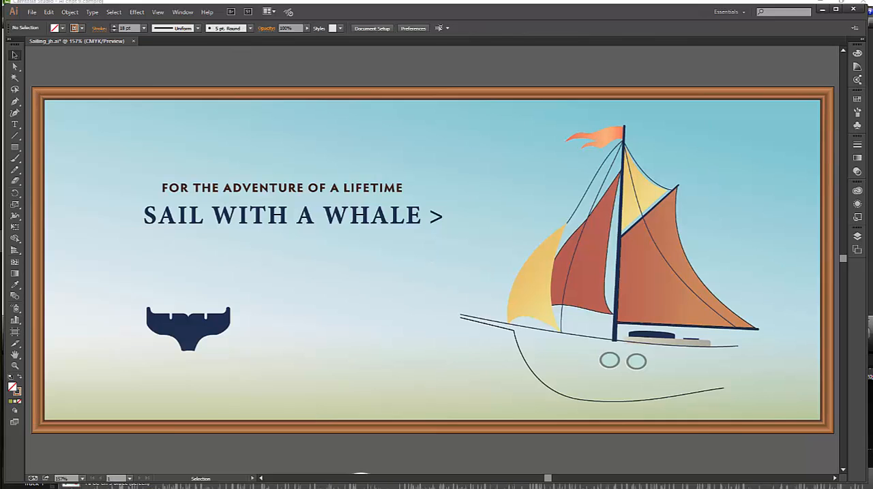